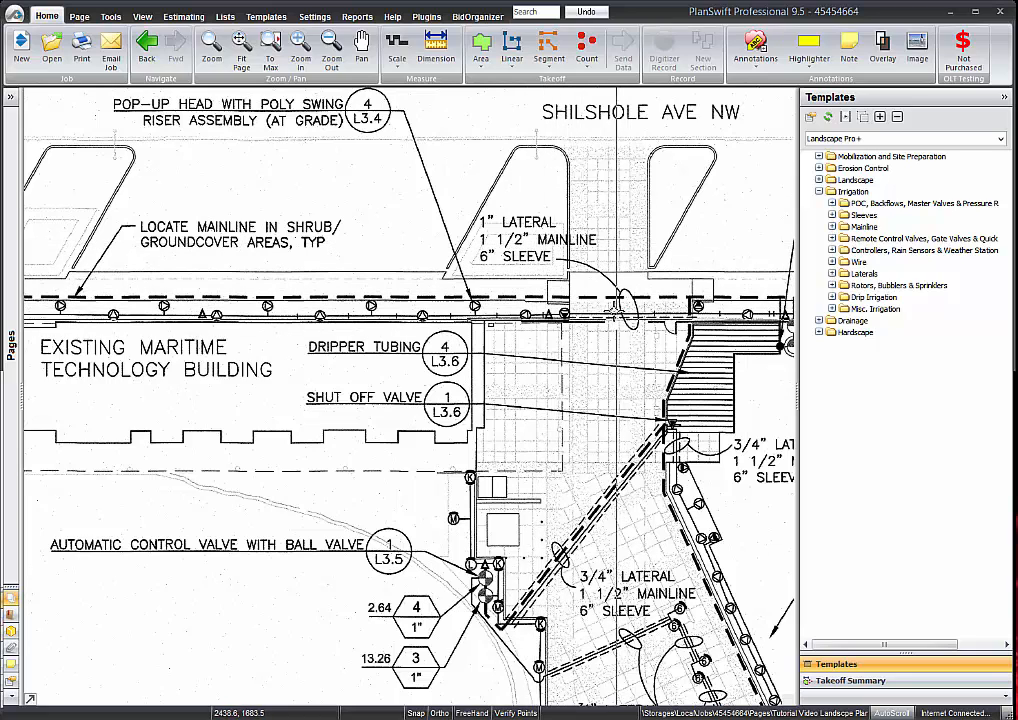
Start a takeoff with the "Mainline- Enter Type and Size of Mainline" template from the Irrigation Mainline folder
left_click(830, 227)
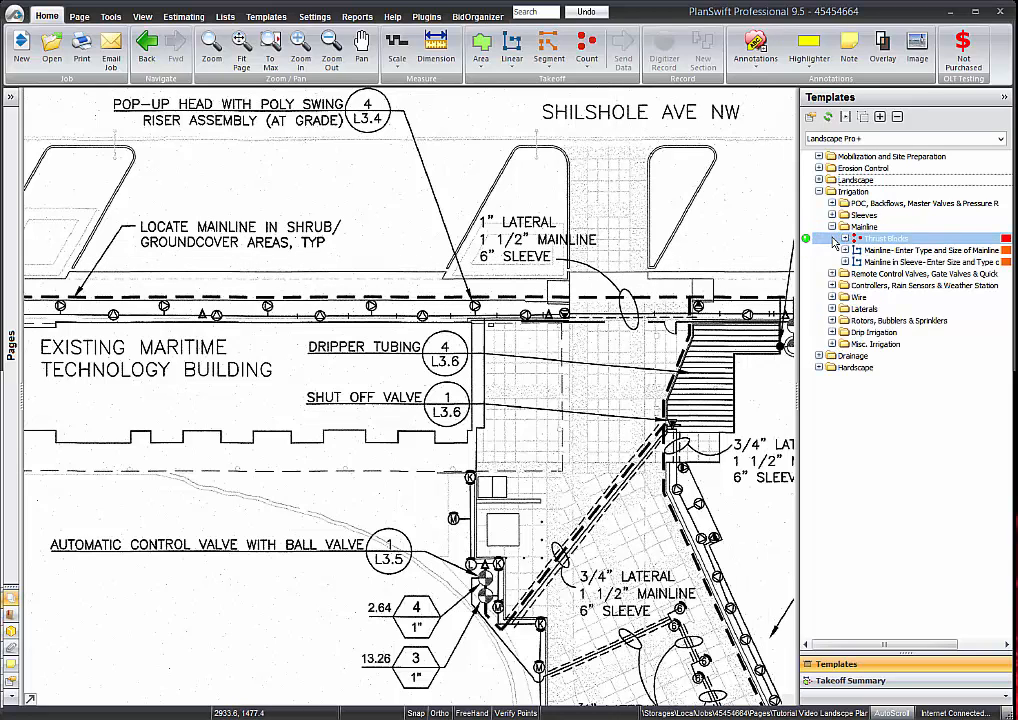
left_click(811, 251)
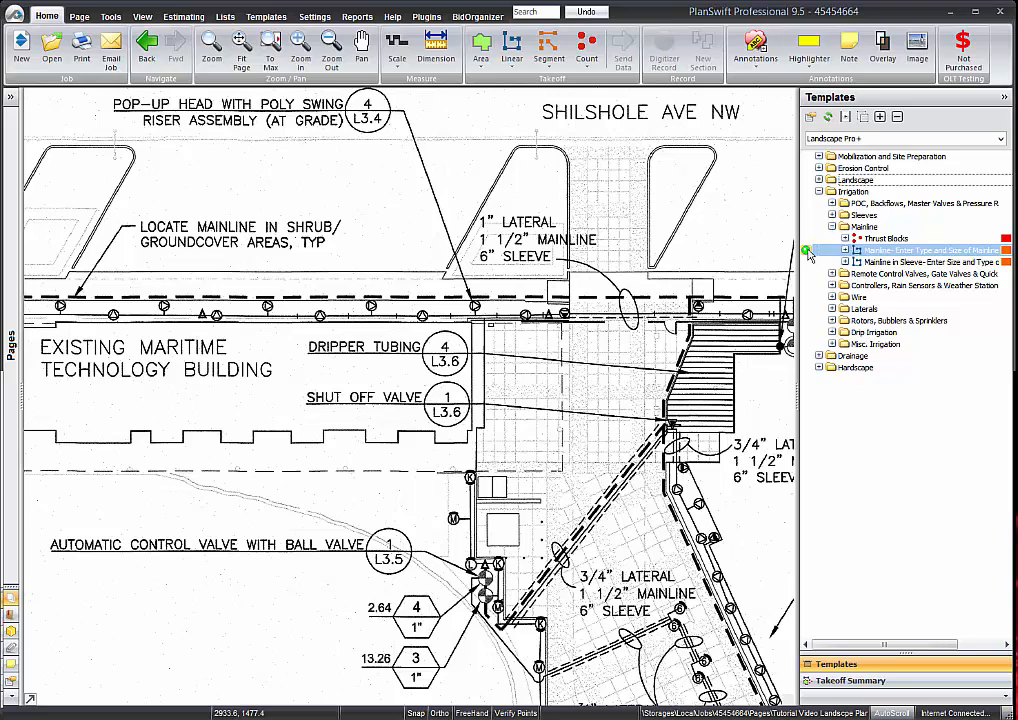
left_click(848, 228)
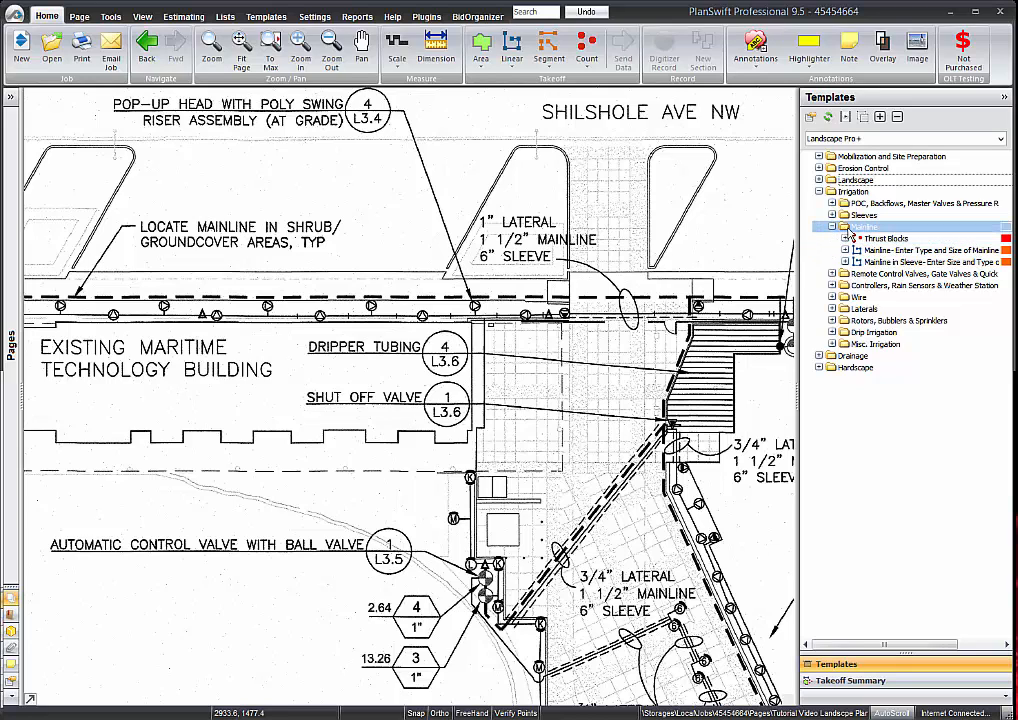
left_click(818, 252)
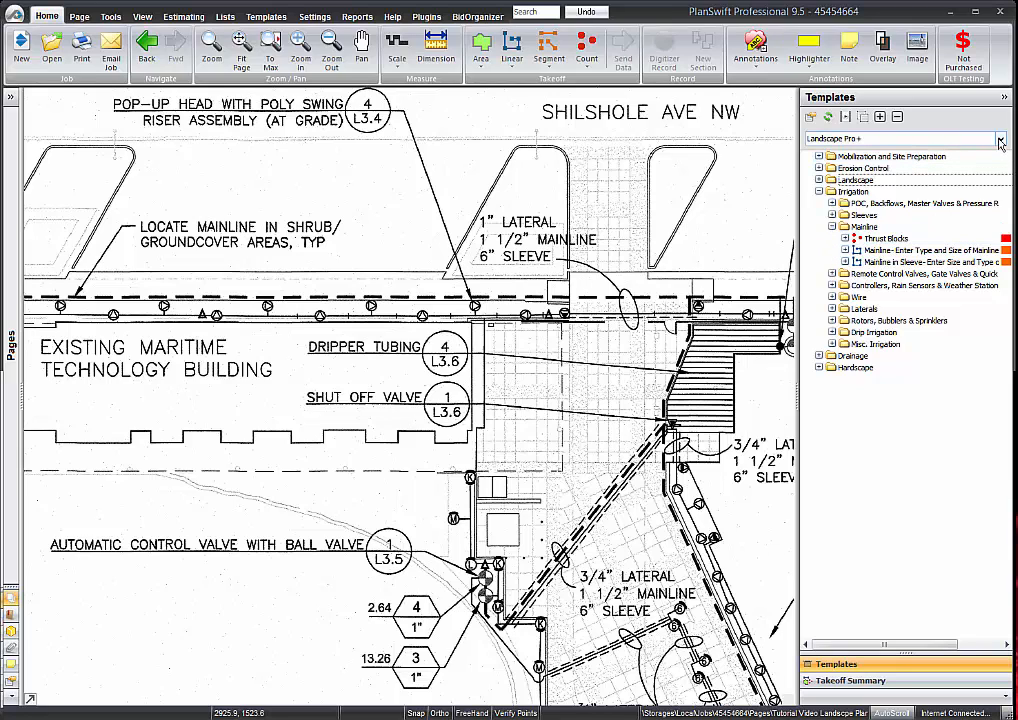
left_click(811, 255)
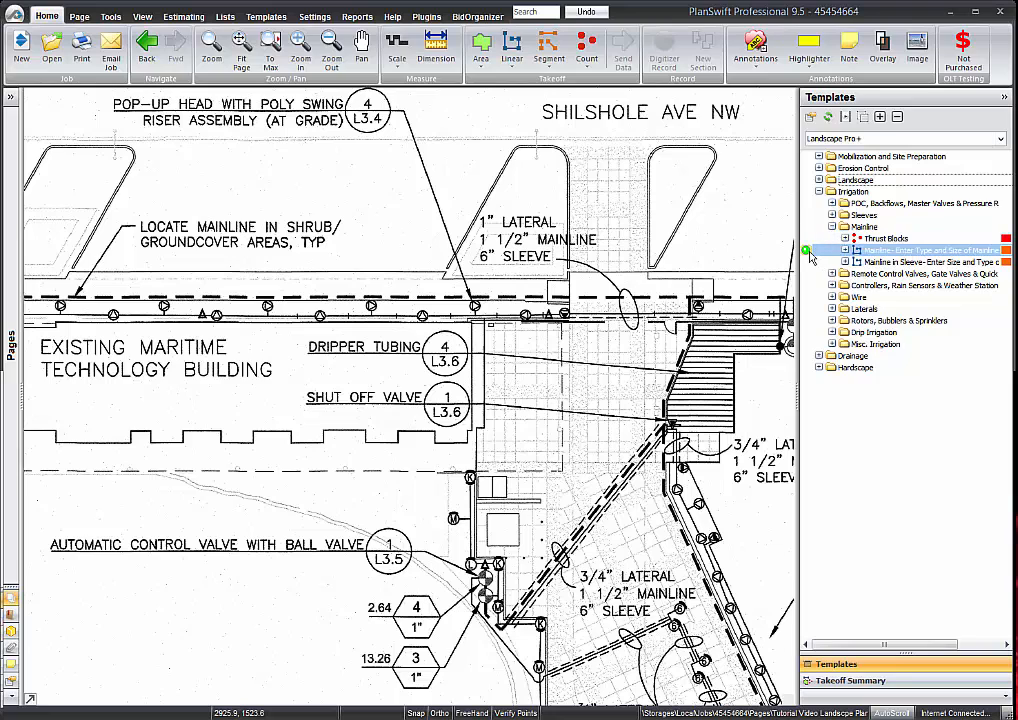
double_click(808, 252)
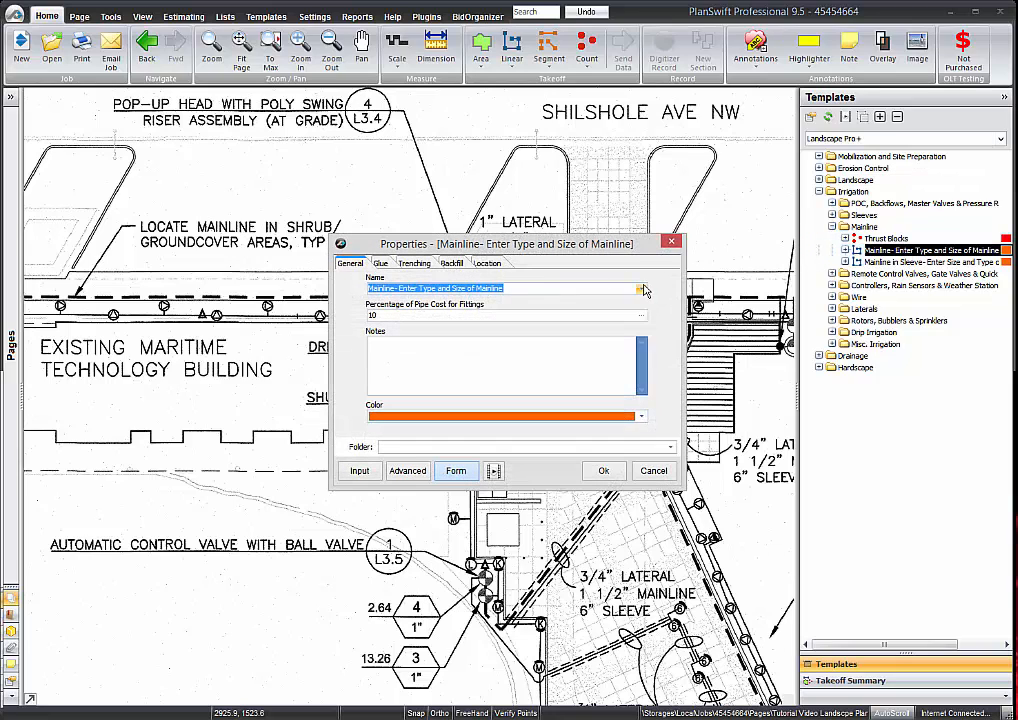
Assign the 1 1/2" Sch 40 pipe as the mainline's type and size
left_click(641, 289)
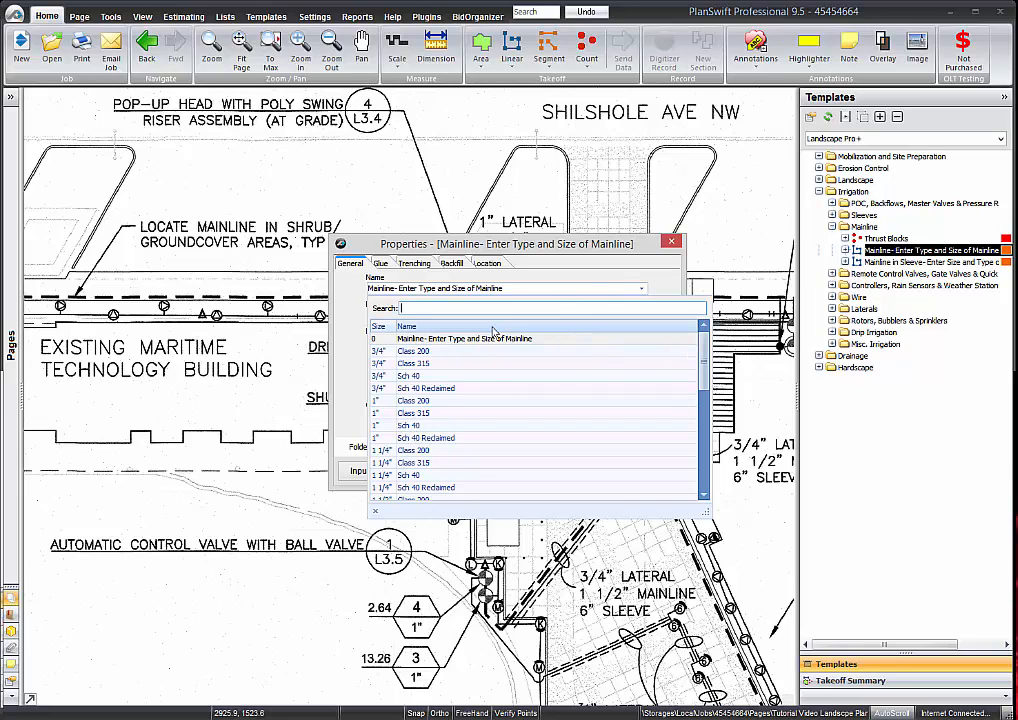
type("1 1/2")
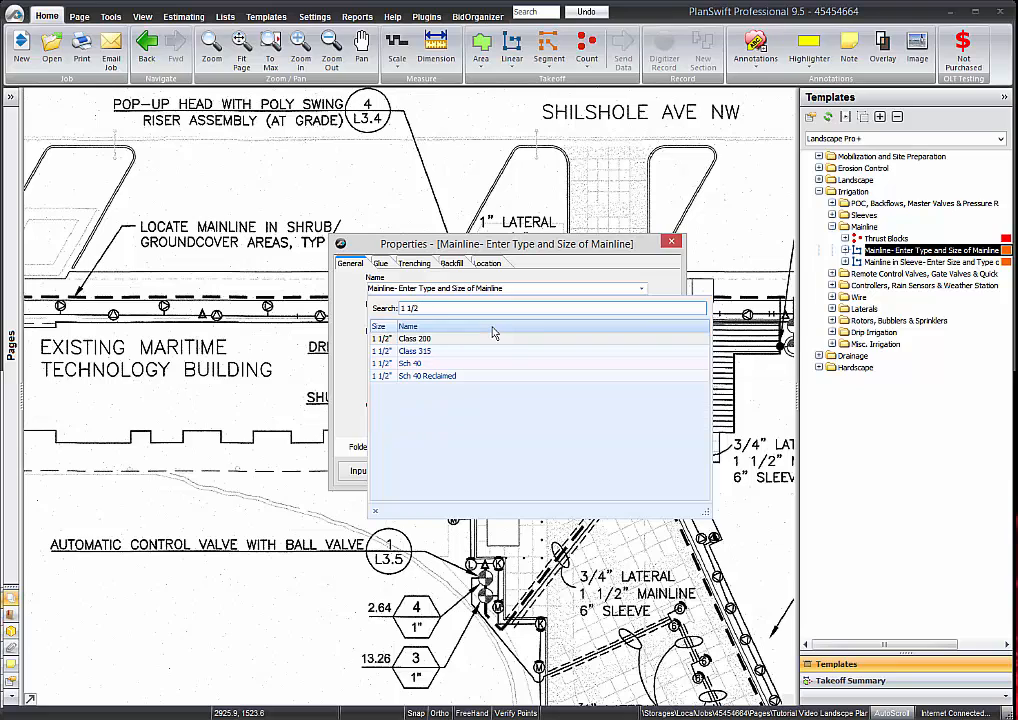
left_click_drag(441, 309, 306, 305)
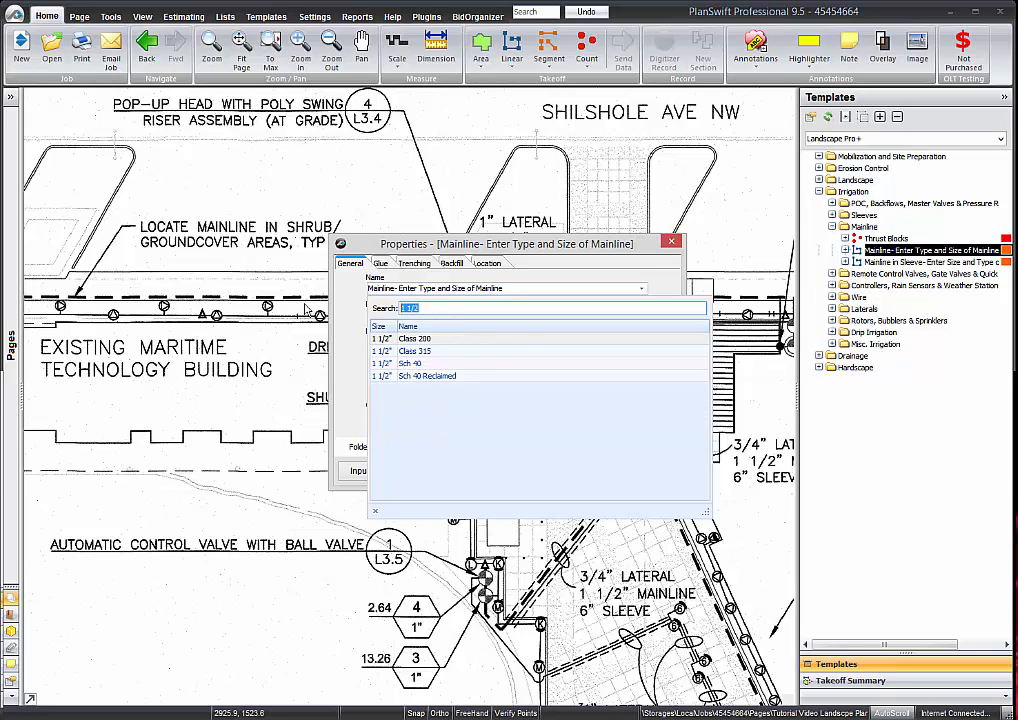
type("sch 40")
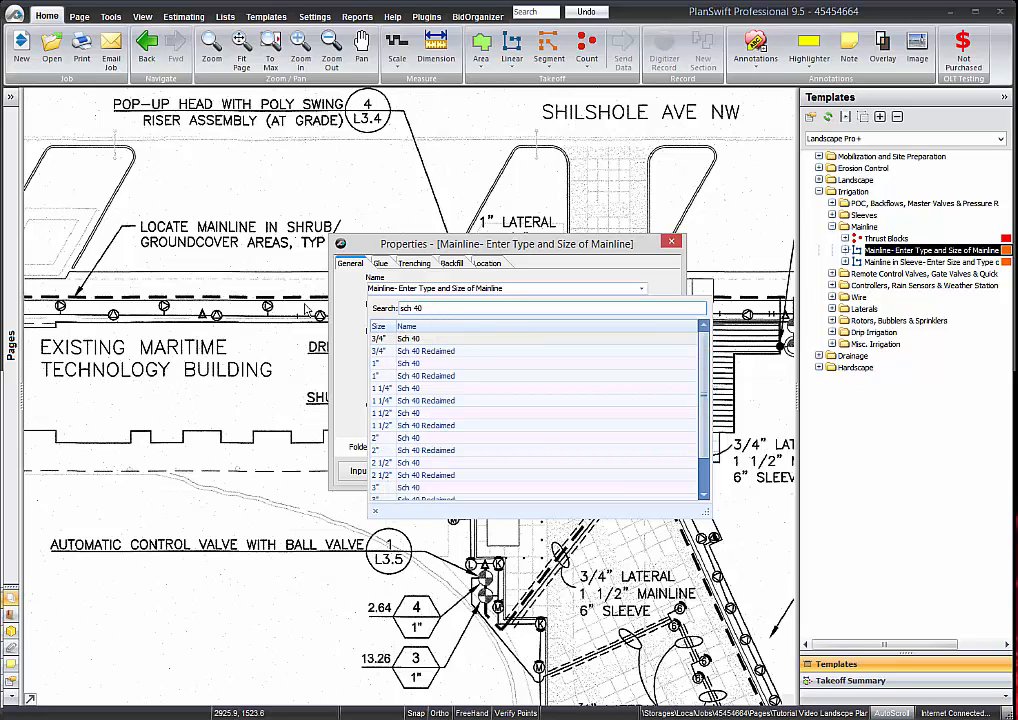
left_click(420, 414)
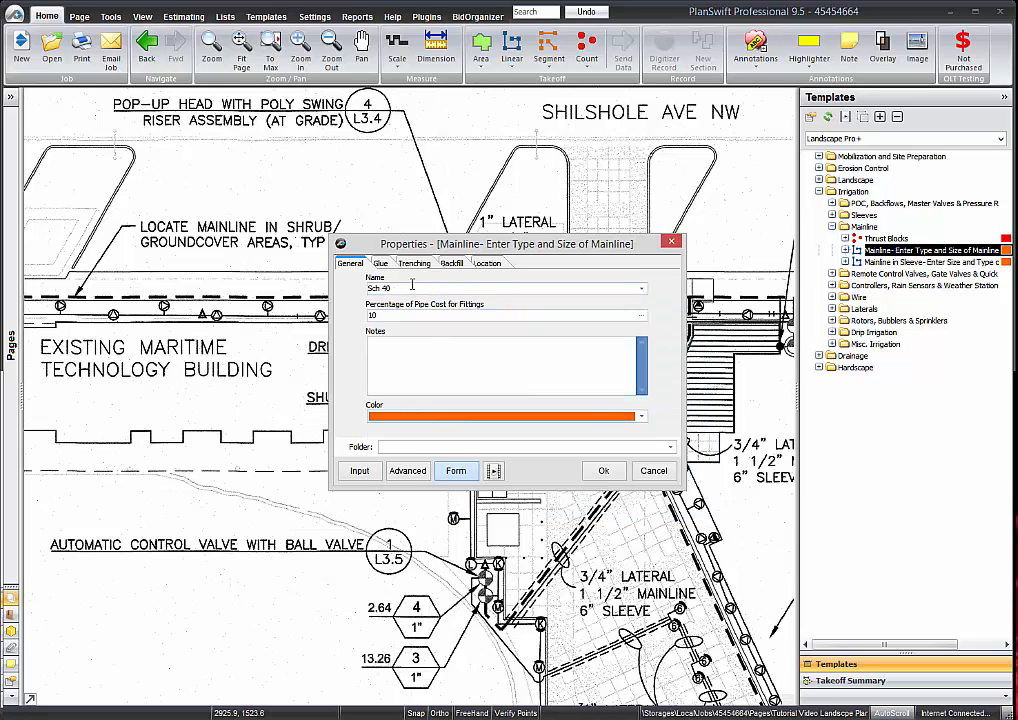
left_click(641, 288)
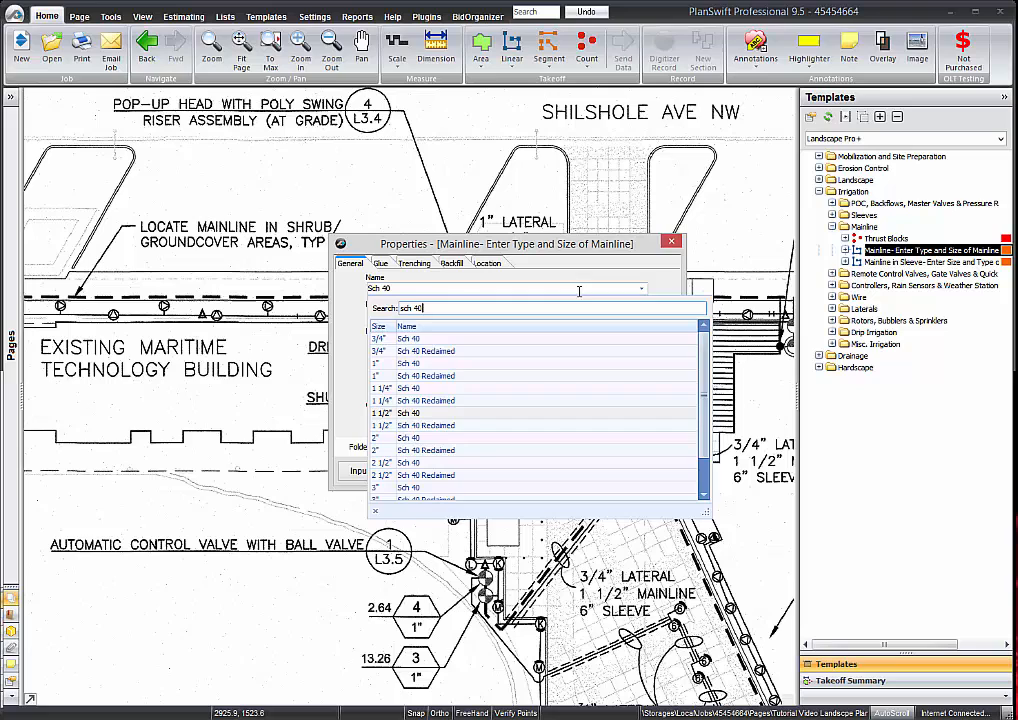
left_click(405, 416)
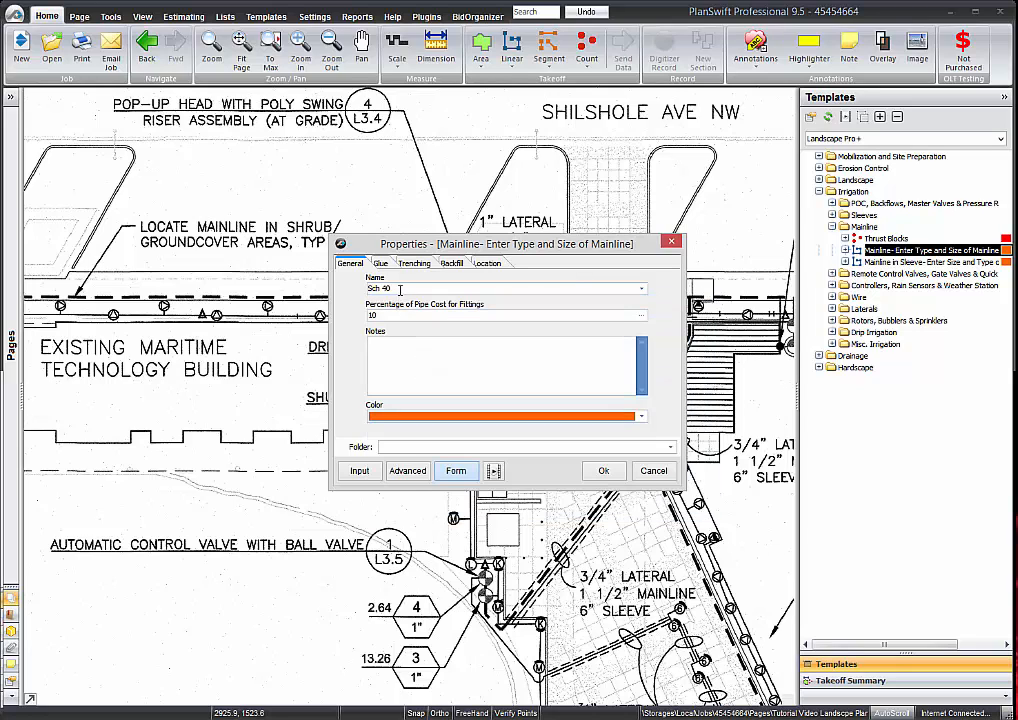
Set the mainline's glue to Weldon 721 and its trenching equipment to Walk Behind Ditch Witch Trencher
left_click(381, 264)
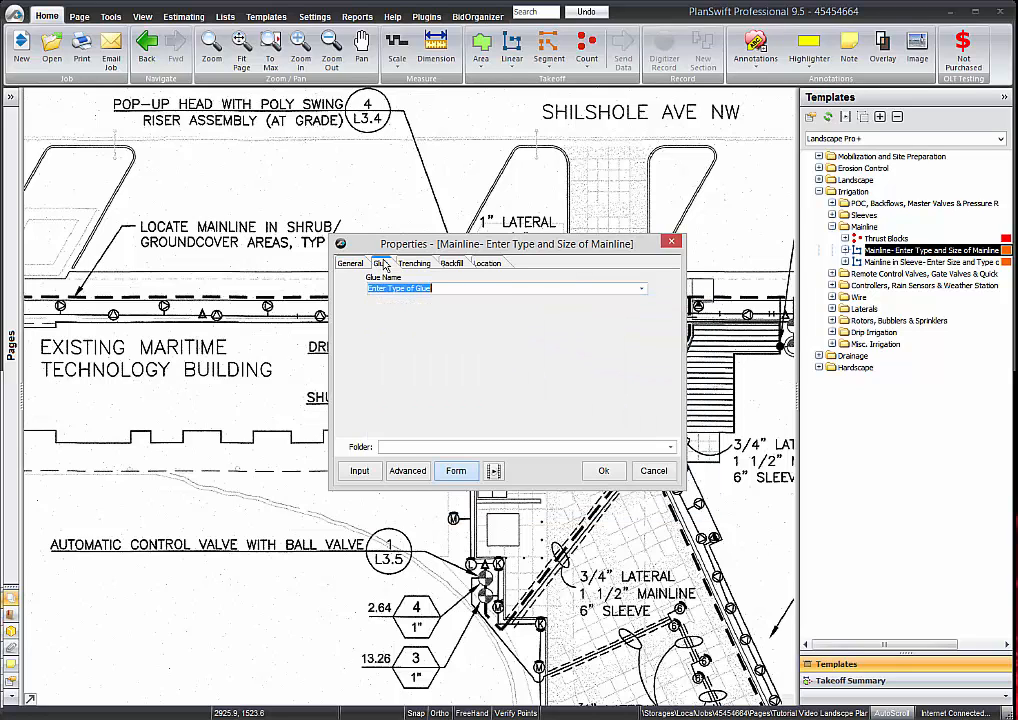
left_click(640, 288)
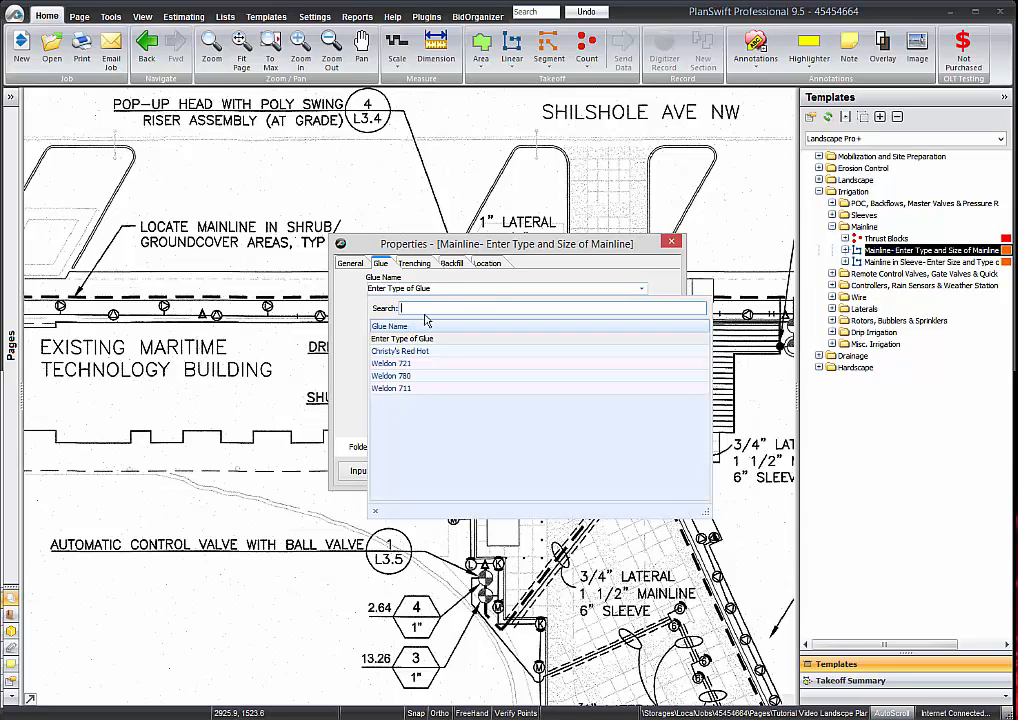
left_click(408, 364)
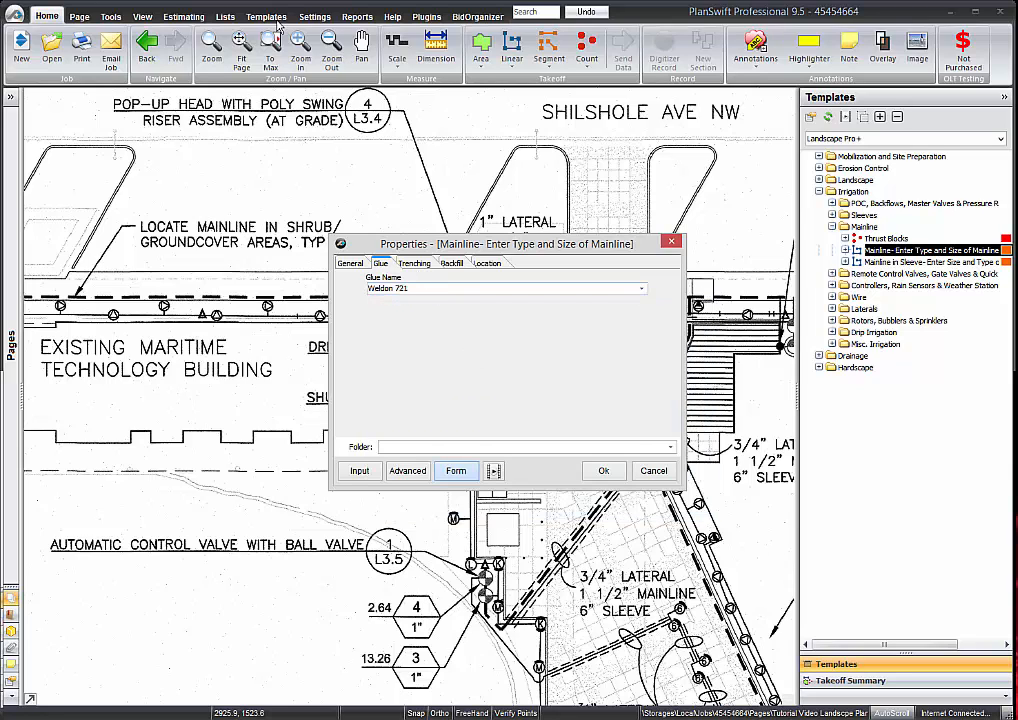
left_click(414, 264)
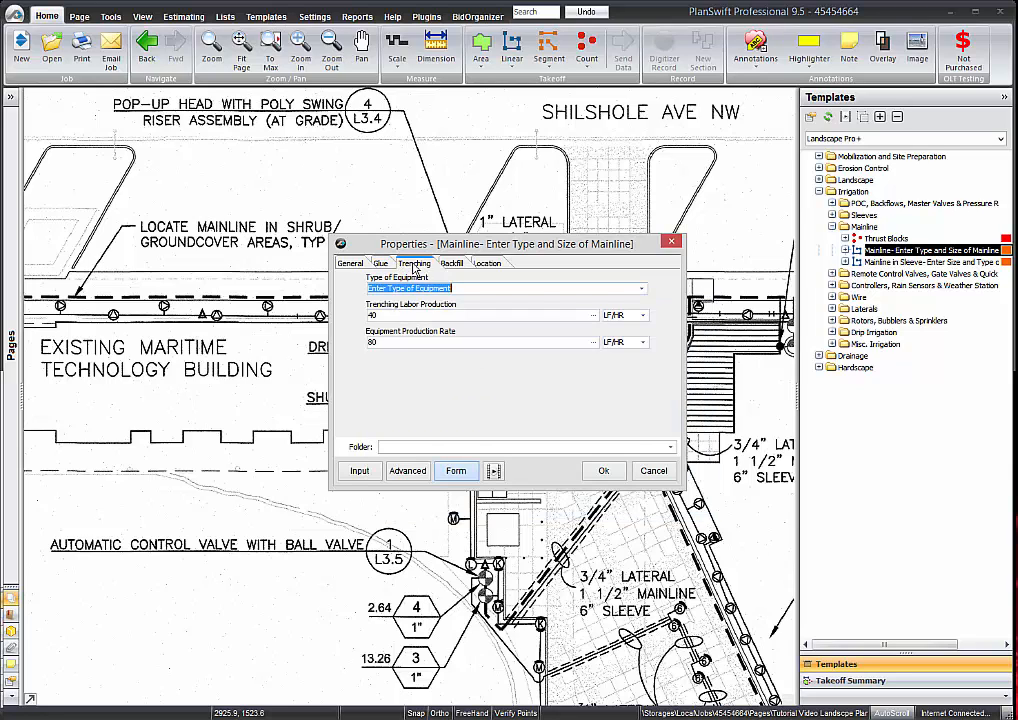
left_click(642, 289)
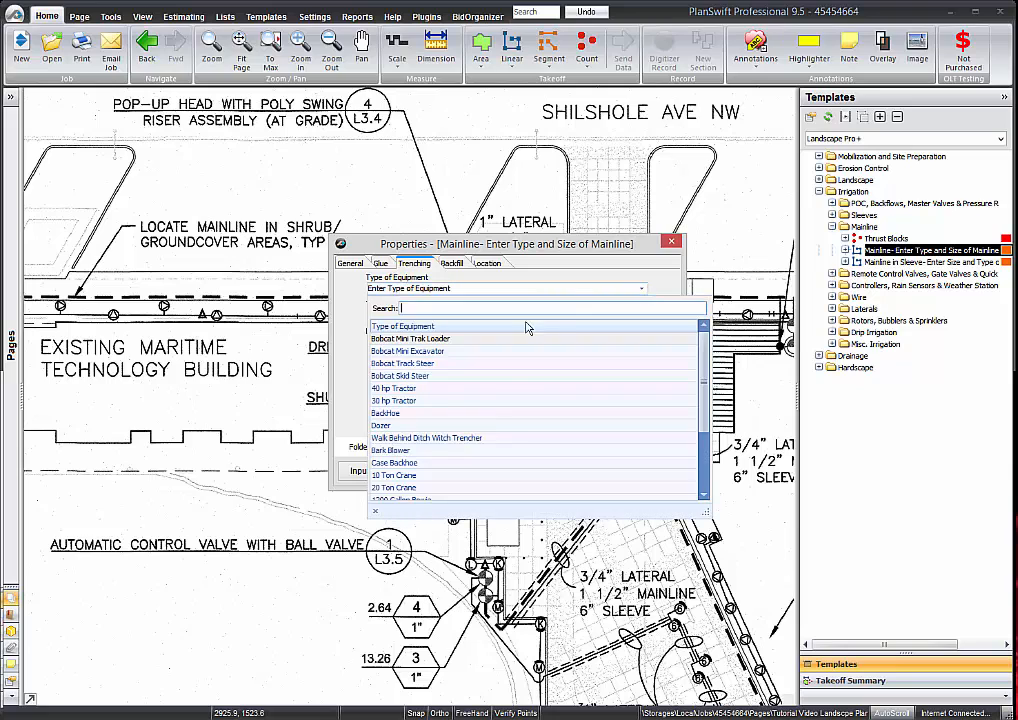
left_click(464, 439)
Set the mainline's backfill to Sand bedding with the 40 hp Tractor and accept the properties
left_click(459, 264)
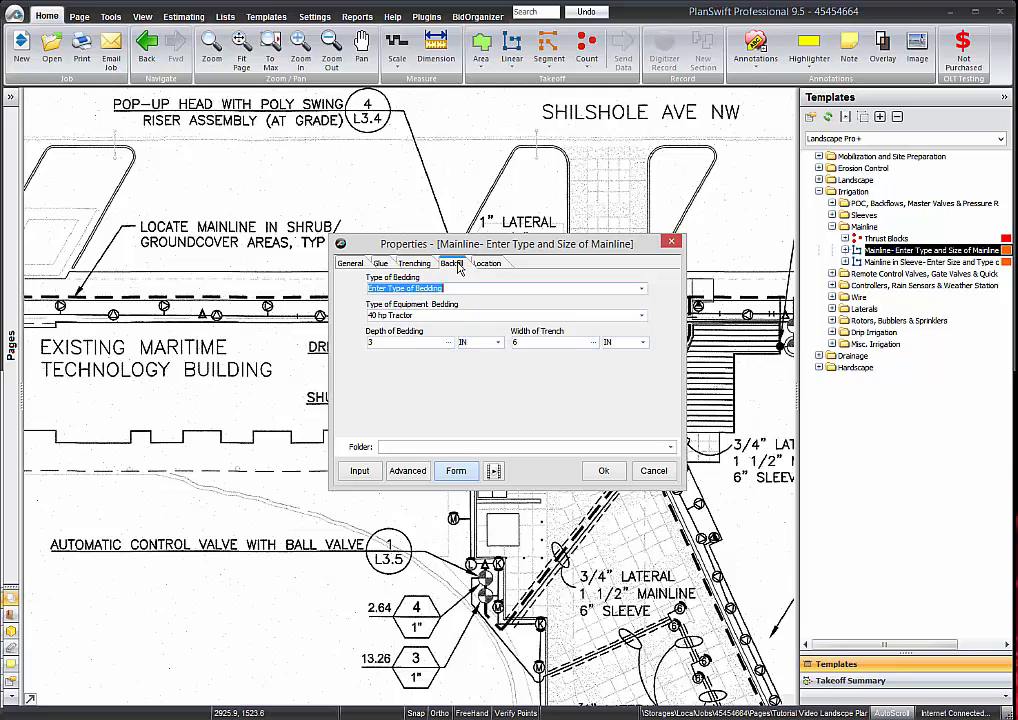
left_click(641, 290)
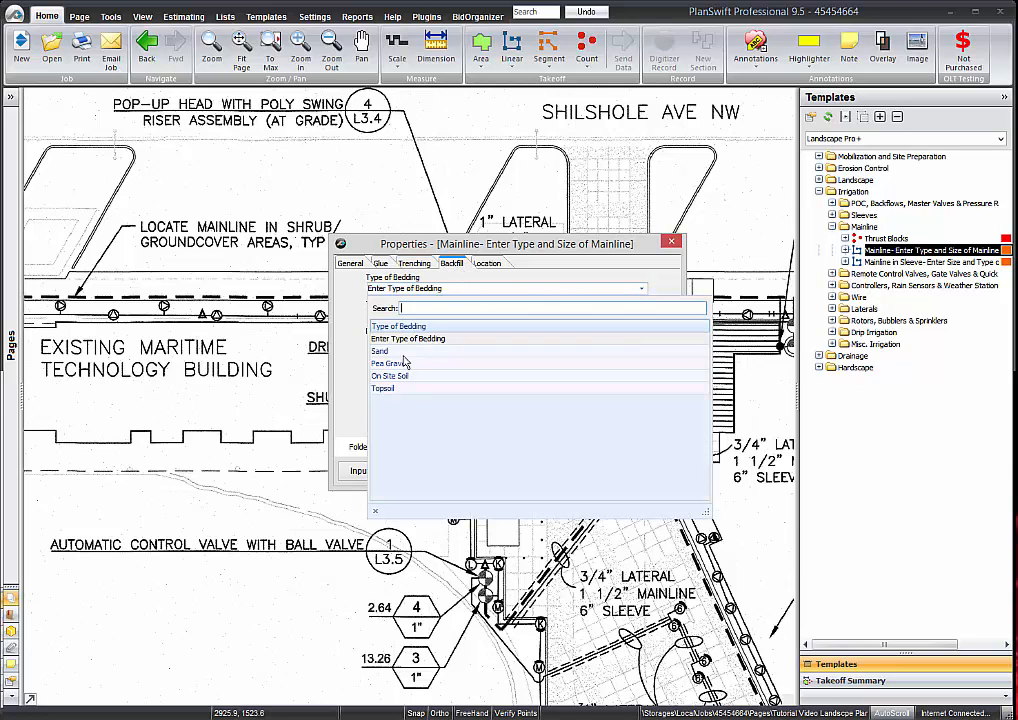
left_click(402, 351)
left_click(641, 316)
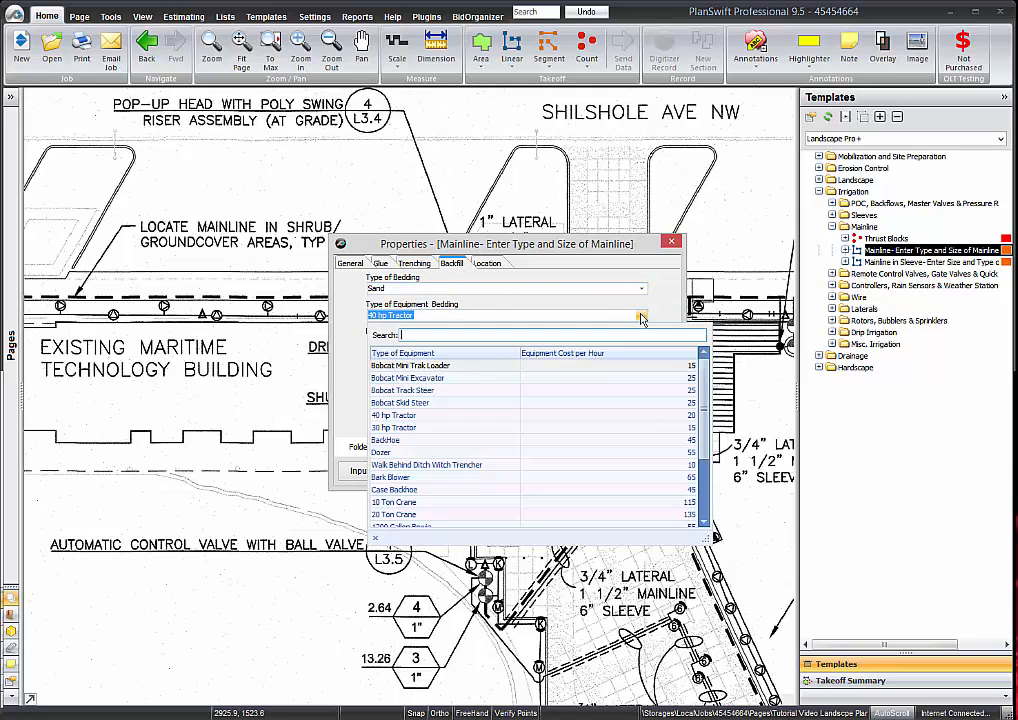
left_click(397, 420)
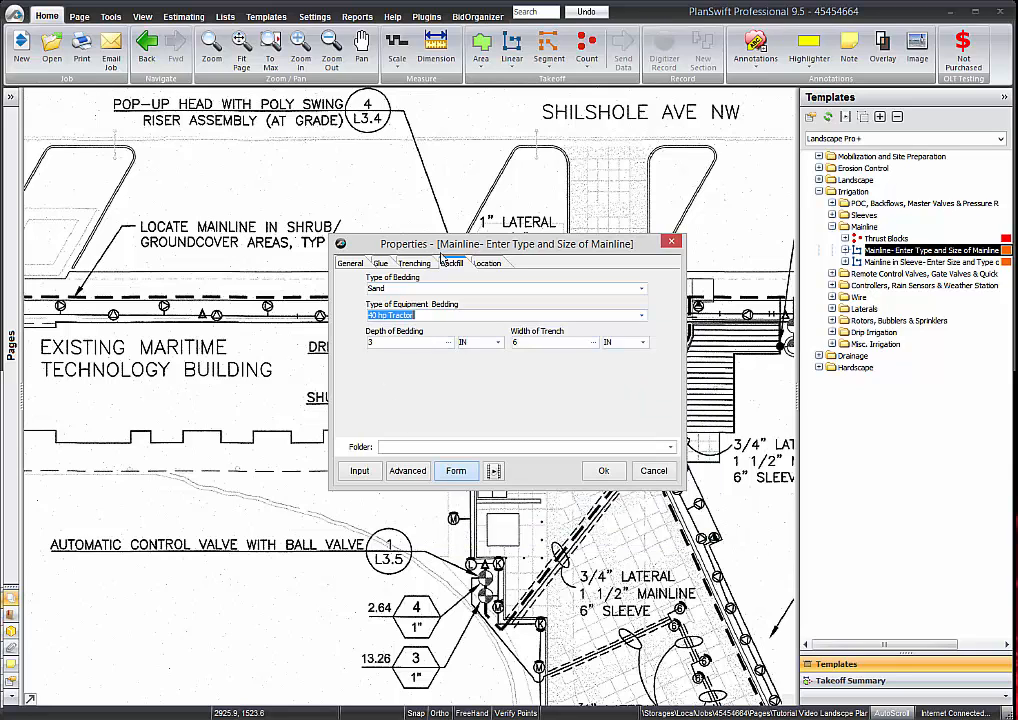
left_click(604, 472)
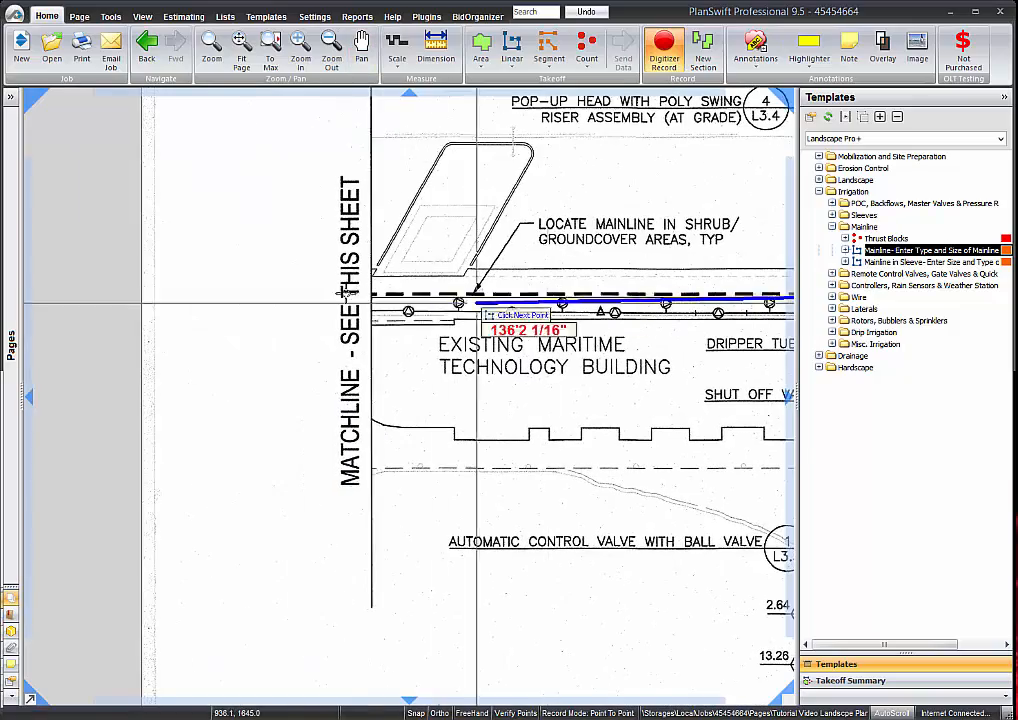
Trace the mainline along Shilshole Ave to the matchline, then about 242 ft from beyond the sleeved crossing to the diagonal bend
left_click(373, 297)
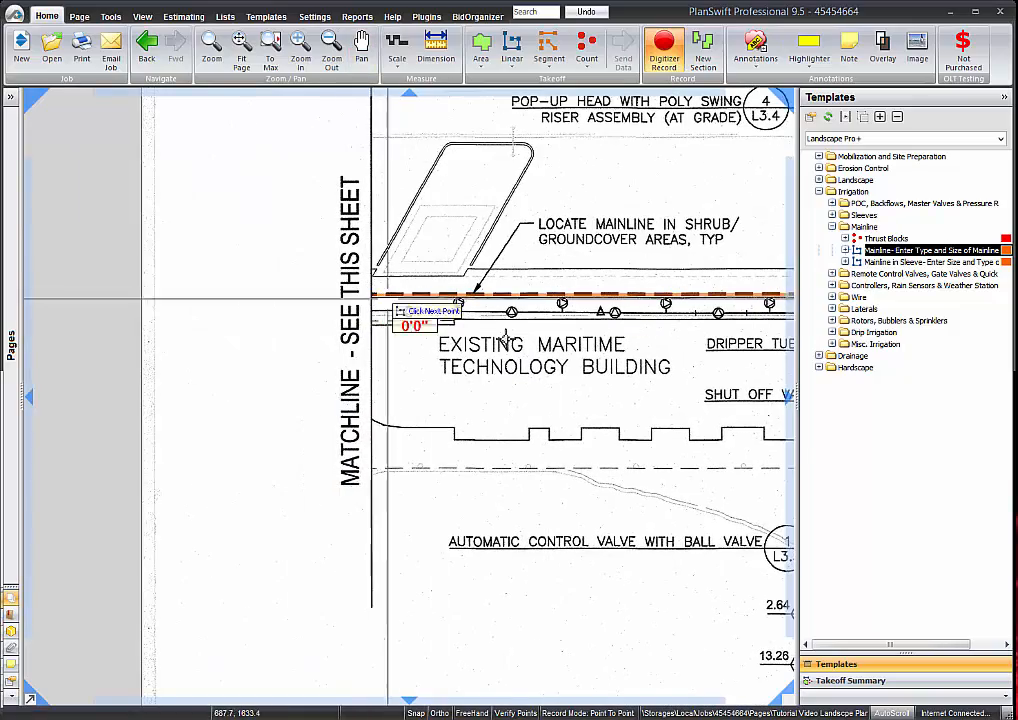
left_click_drag(556, 279, 316, 284)
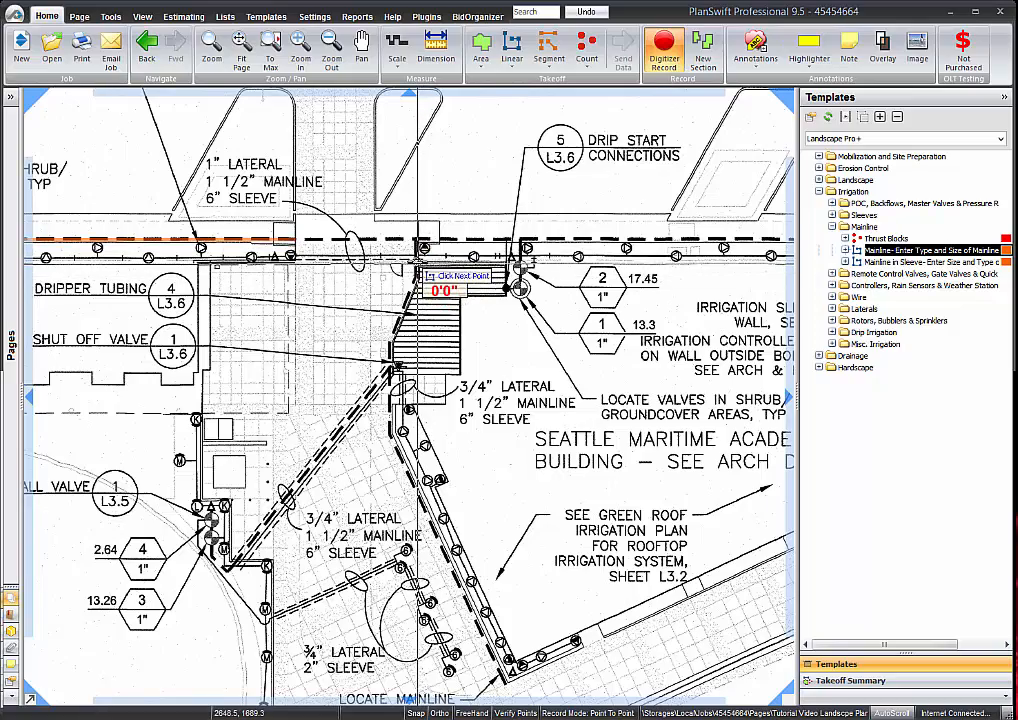
left_click(418, 240)
mouse_move(623, 237)
left_mouse_down()
mouse_move(434, 213)
mouse_move(436, 230)
left_mouse_up()
left_click_drag(683, 232, 476, 229)
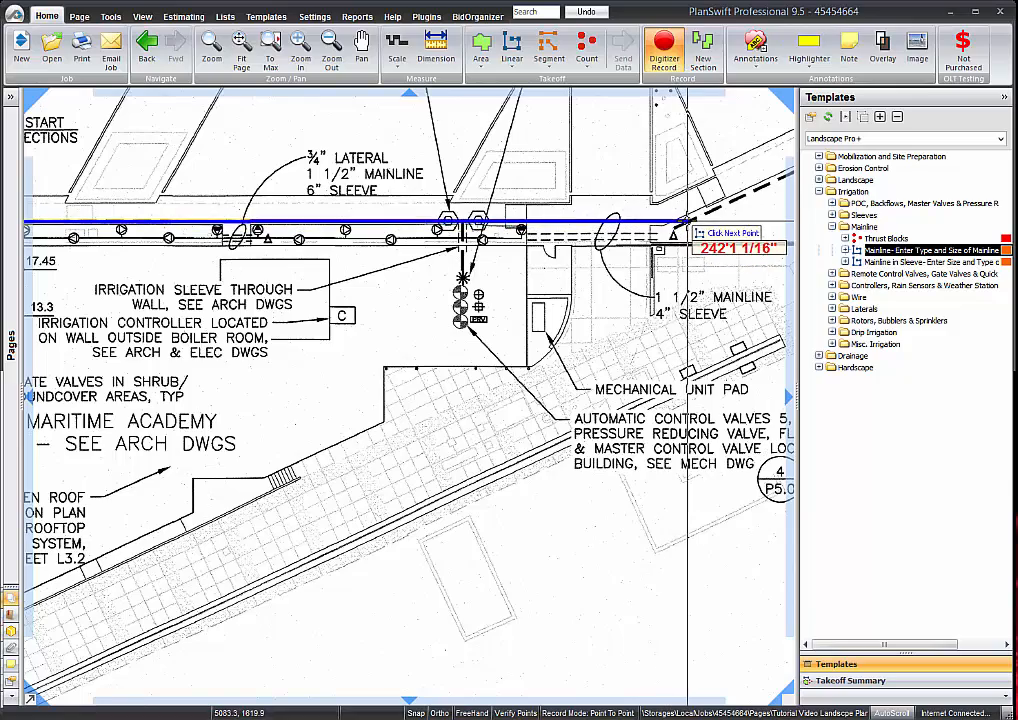
double_click(668, 222)
Trace the mainline branch down to the automatic control valves and the diagonal run from the bend to its northeast end
left_click(460, 224)
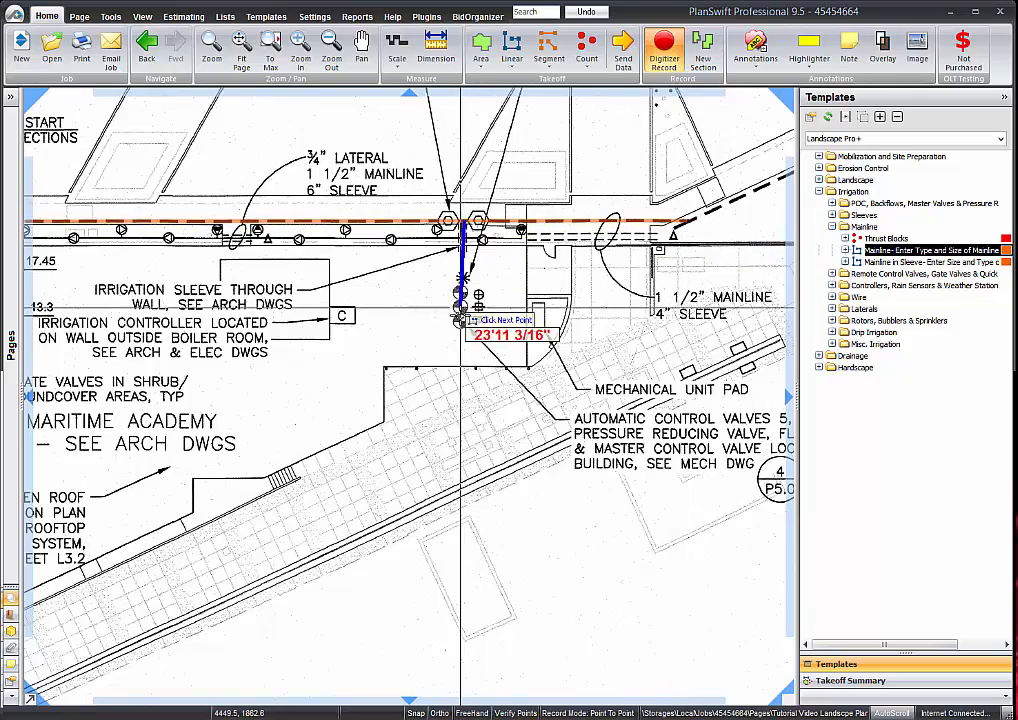
double_click(461, 320)
left_click_drag(678, 222, 391, 384)
left_click(562, 292)
double_click(638, 272)
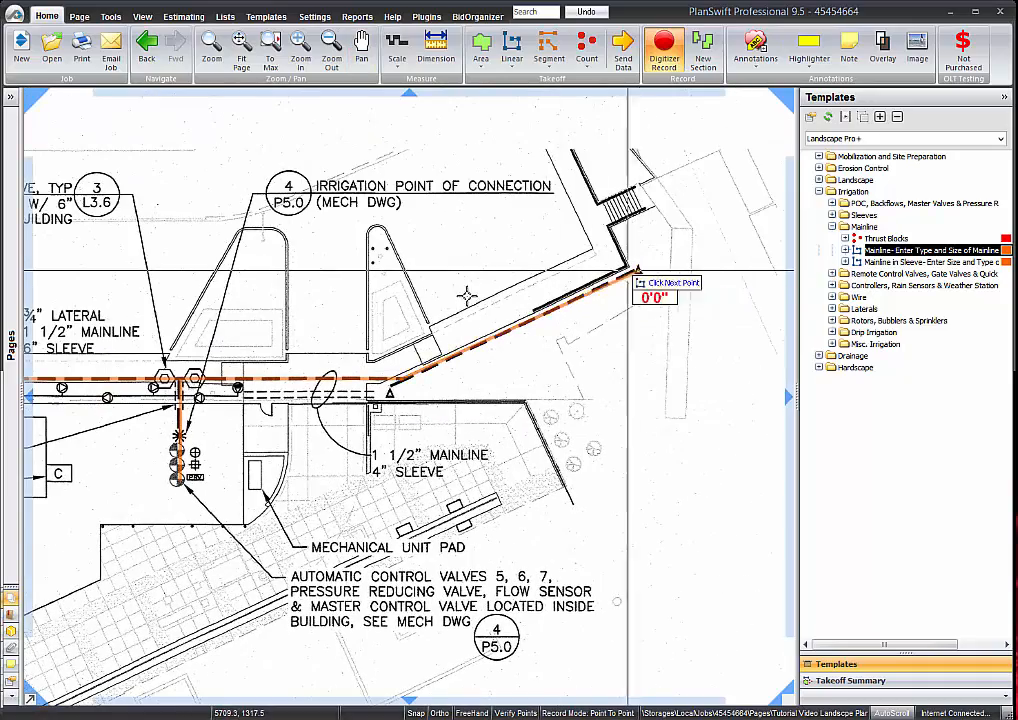
Start a Mainline in Sleeve takeoff near the 6" sleeve crossing and assign the 1 1/2" Sch 40 pipe
scroll(368, 323, "down", 4)
left_click_drag(270, 340, 715, 269)
scroll(584, 285, "up", 4)
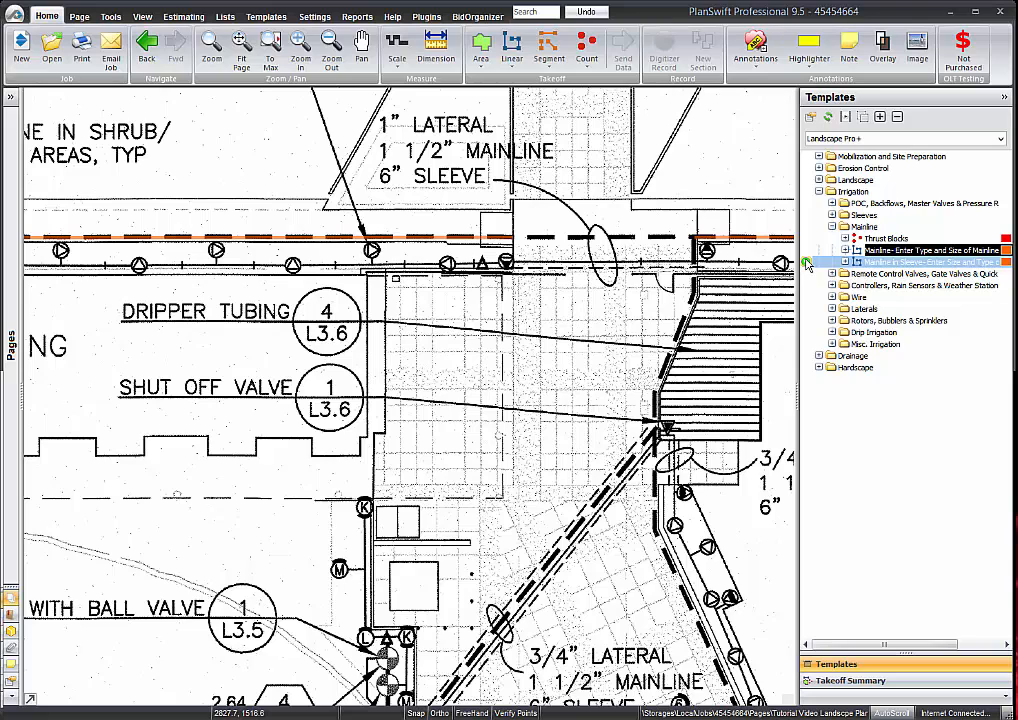
double_click(930, 261)
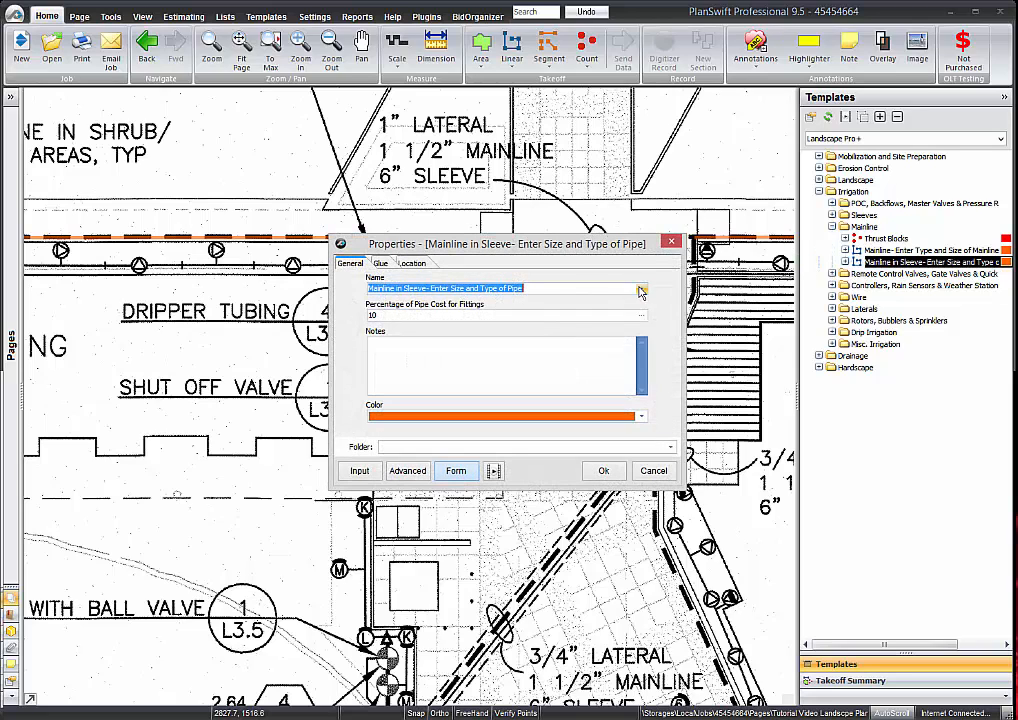
left_click(641, 289)
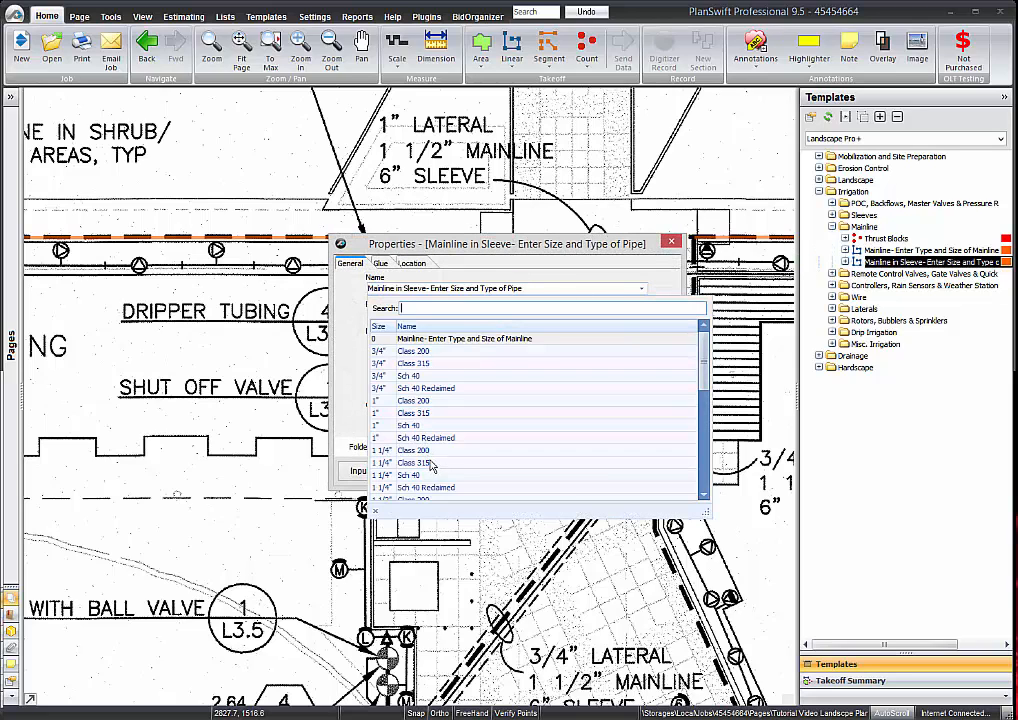
scroll(533, 411, "down", 3)
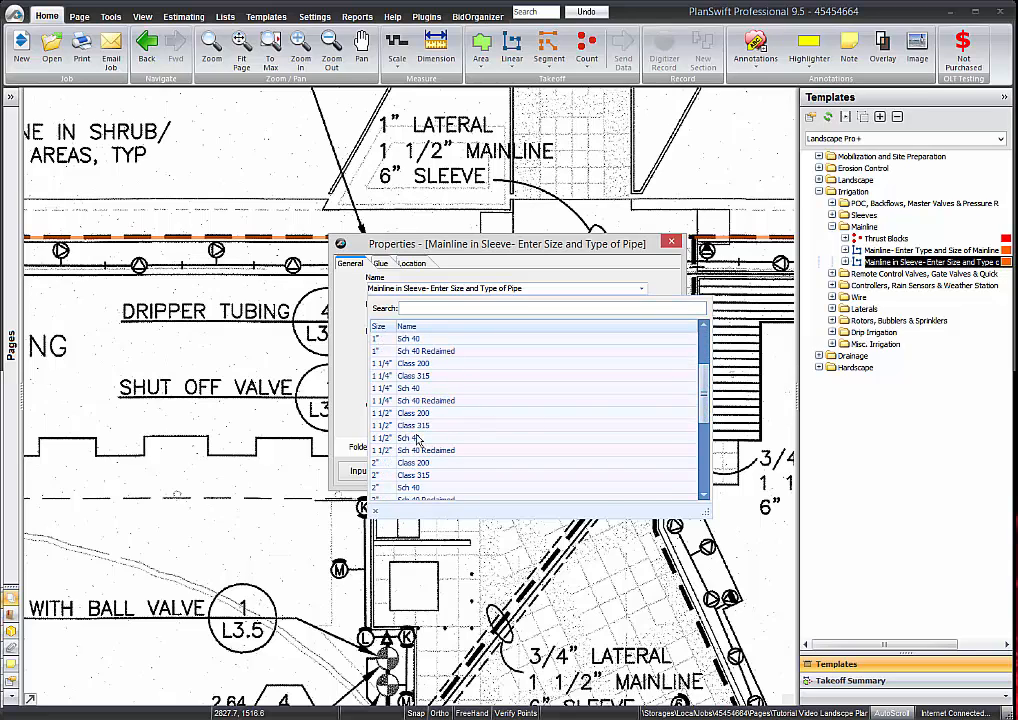
left_click(417, 441)
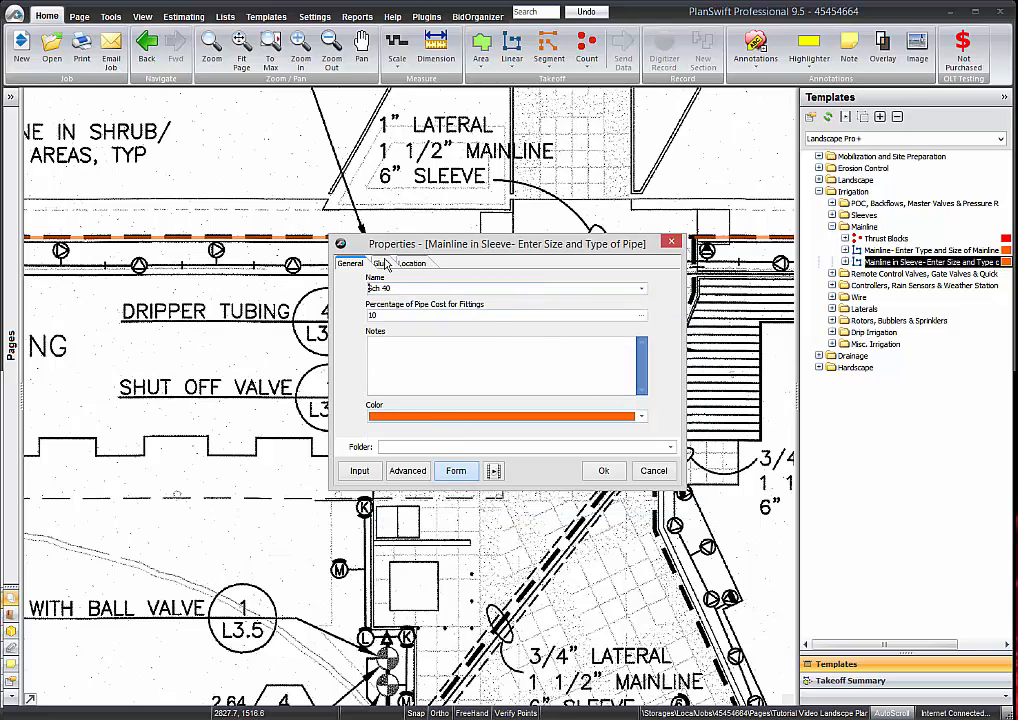
Set the glue for the mainline in sleeve to Christy's Red Hot
left_click(382, 263)
left_click(642, 290)
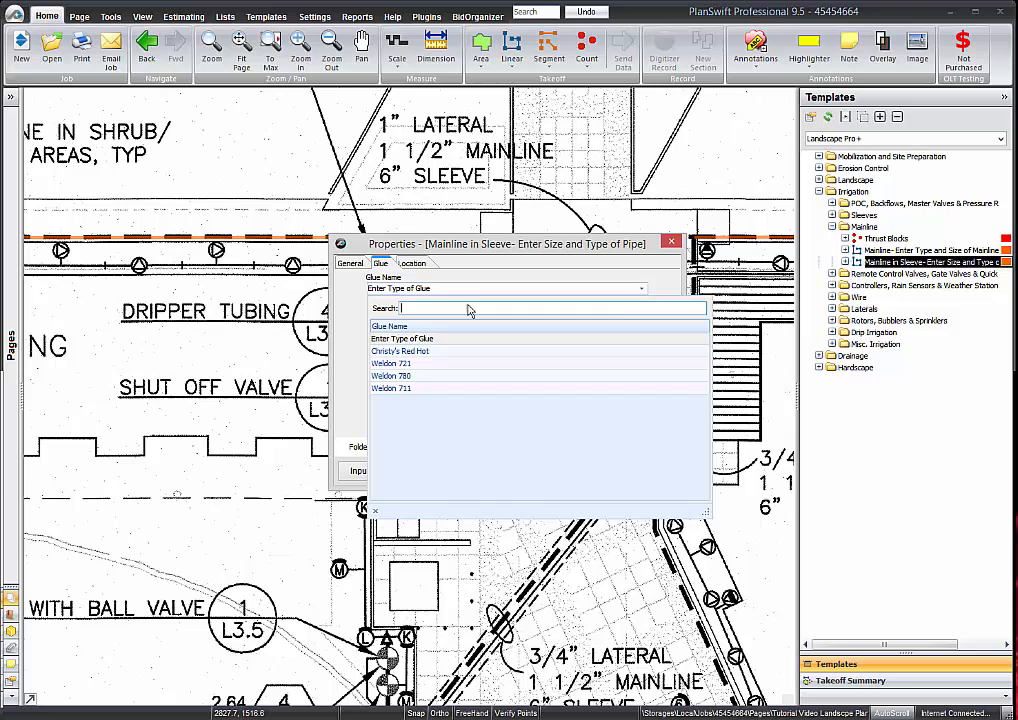
left_click(424, 354)
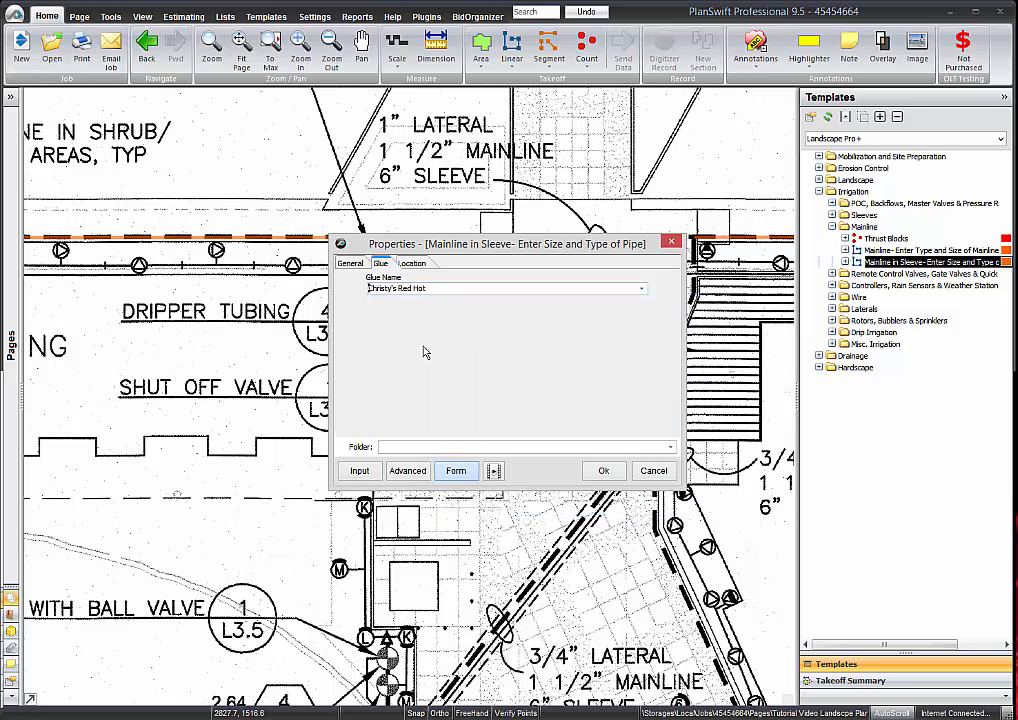
Trace the sleeved mainline along Shilshole Ave across the 6" sleeve crossing, ending at the start of the stair area
left_click(601, 471)
left_click(513, 239)
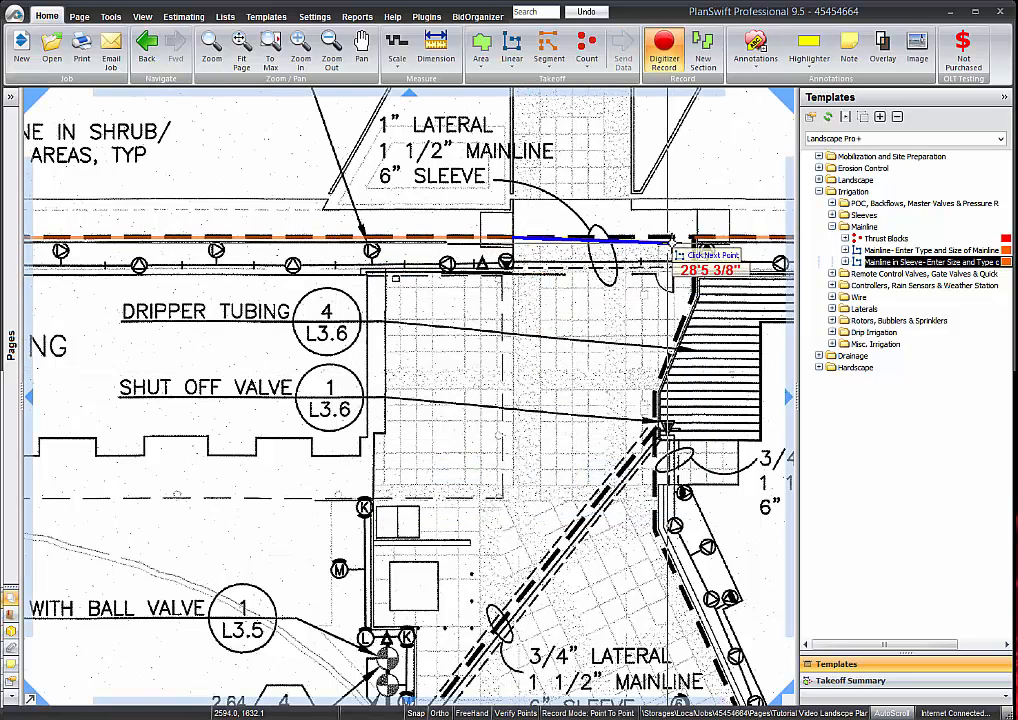
double_click(698, 238)
Trace the diagonal sleeved mainline from the shut off valve to its end beside control valves 3 and 4, and stop recording
left_click_drag(652, 337, 663, 212)
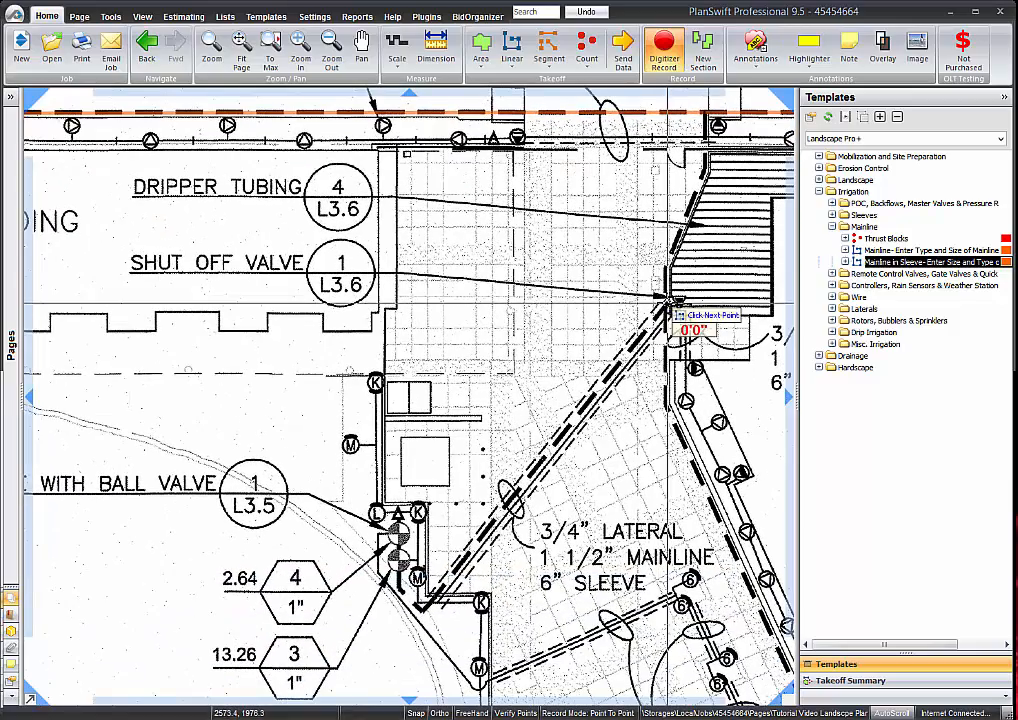
double_click(428, 606)
left_click_drag(451, 521, 443, 488)
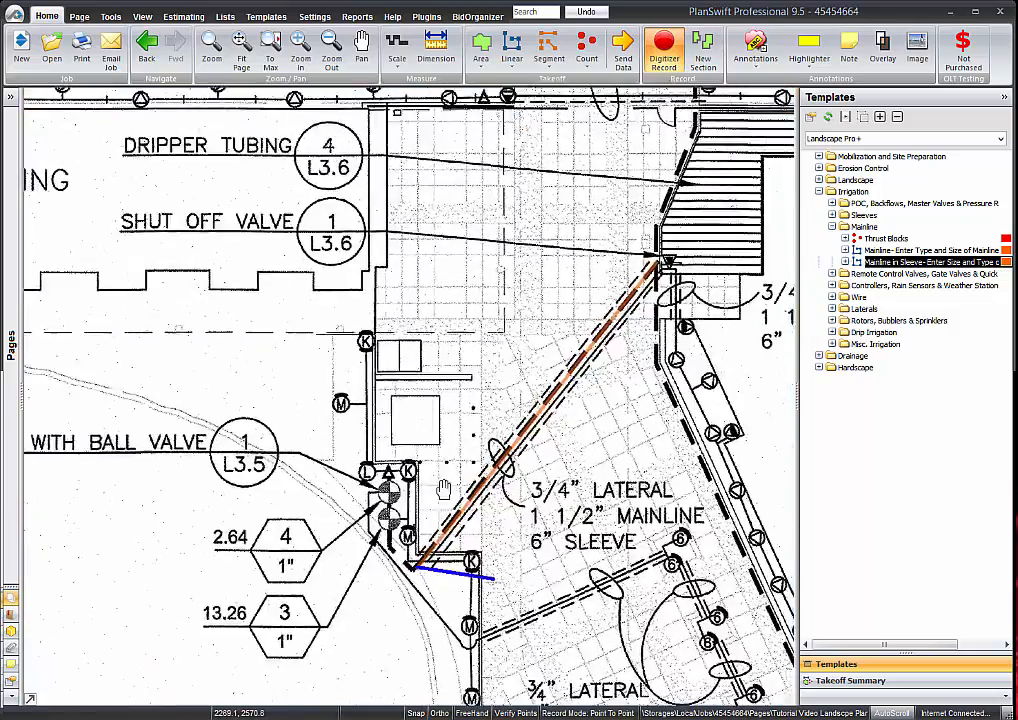
scroll(420, 450, "down", 2)
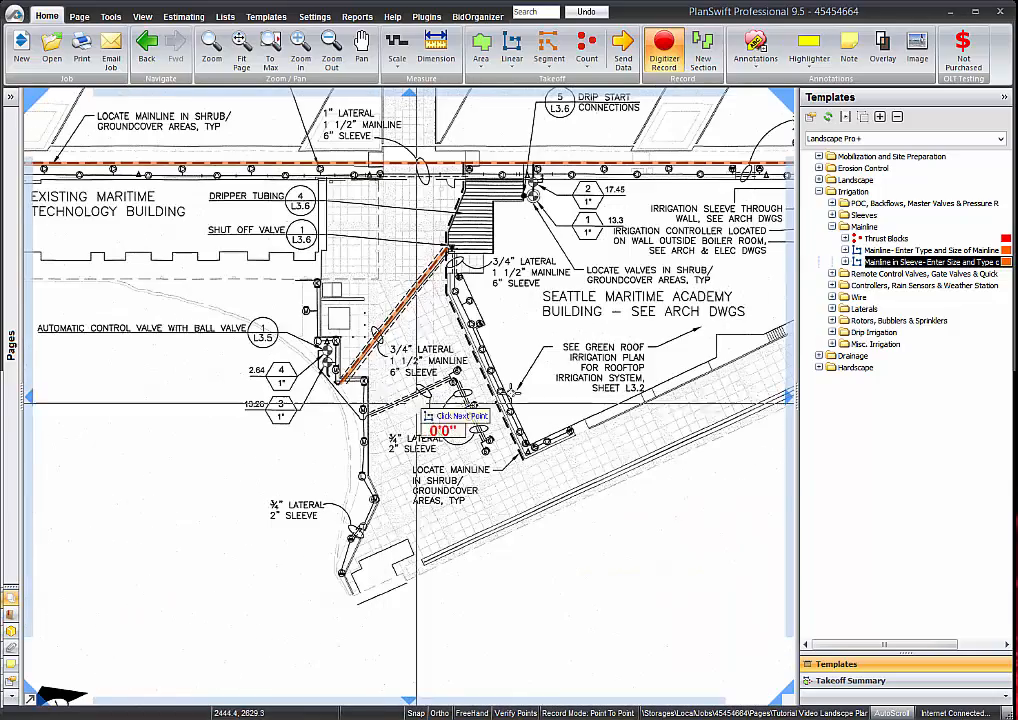
left_click(664, 45)
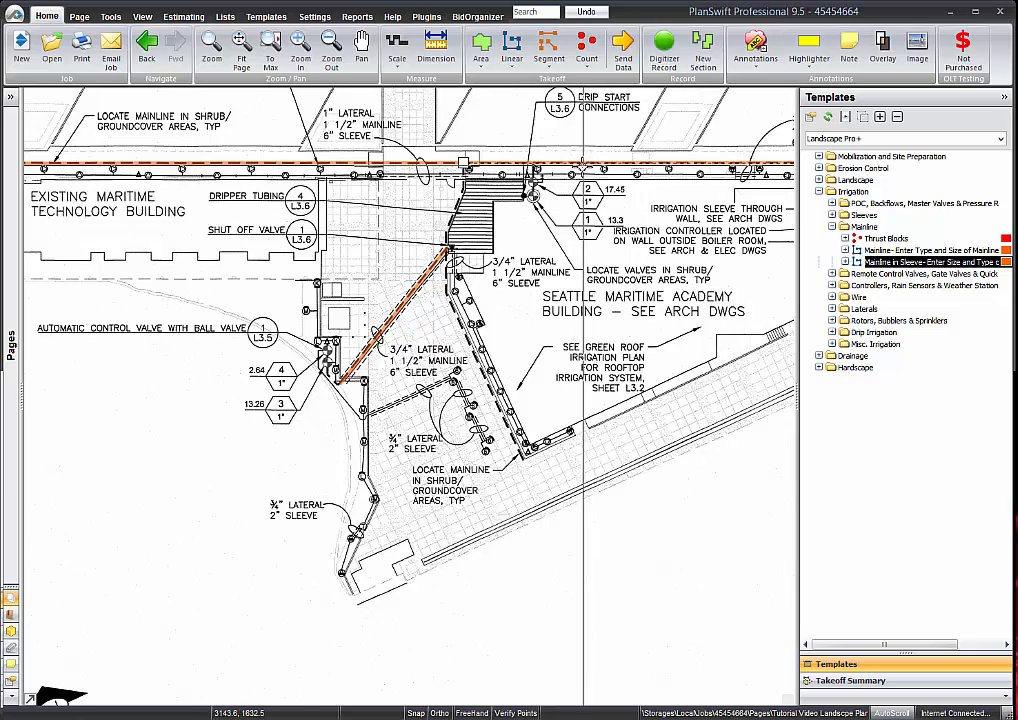
Trace the mainline from its south corner at the LOCATE MAINLINE note past the shut off valve to the Shilshole Ave run
left_click(450, 252)
left_click(525, 458)
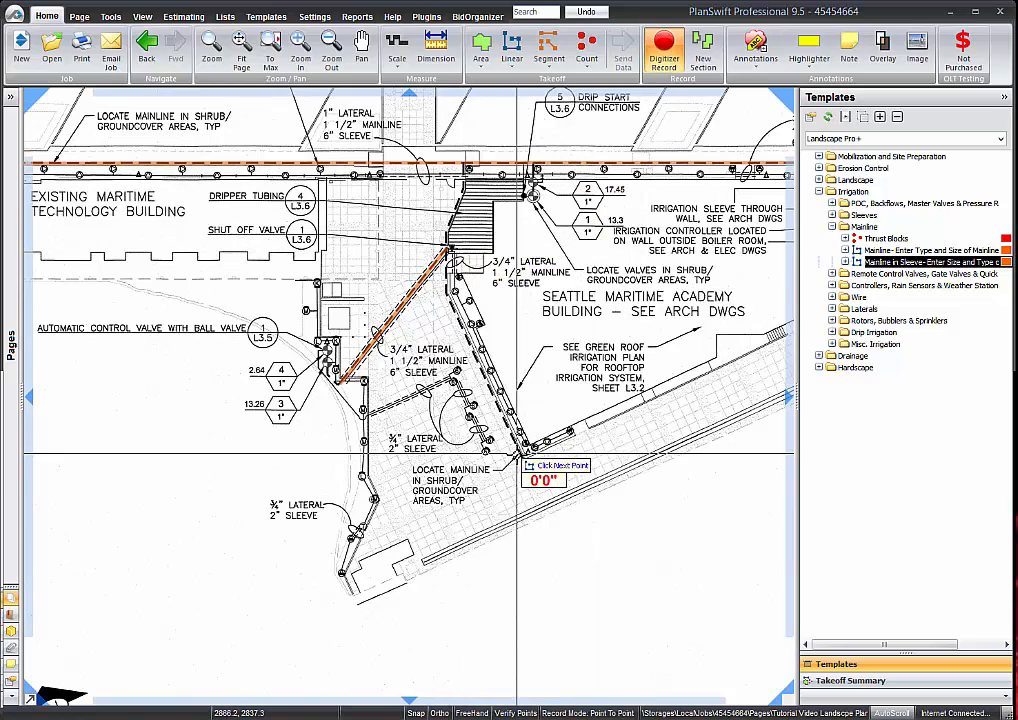
left_click(448, 252)
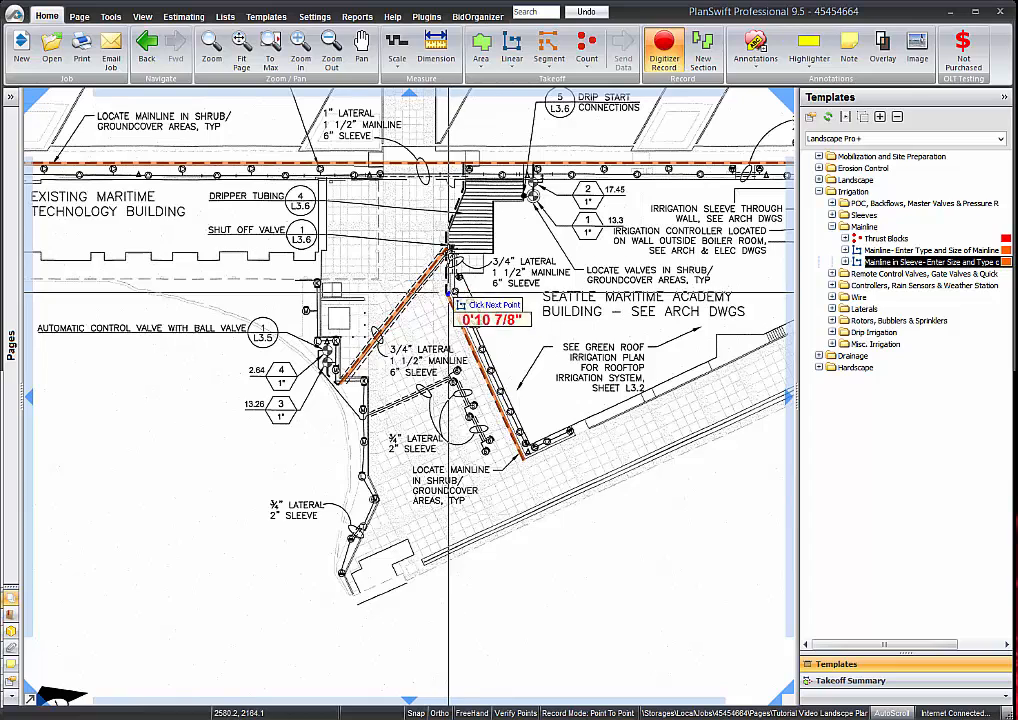
left_click(462, 192)
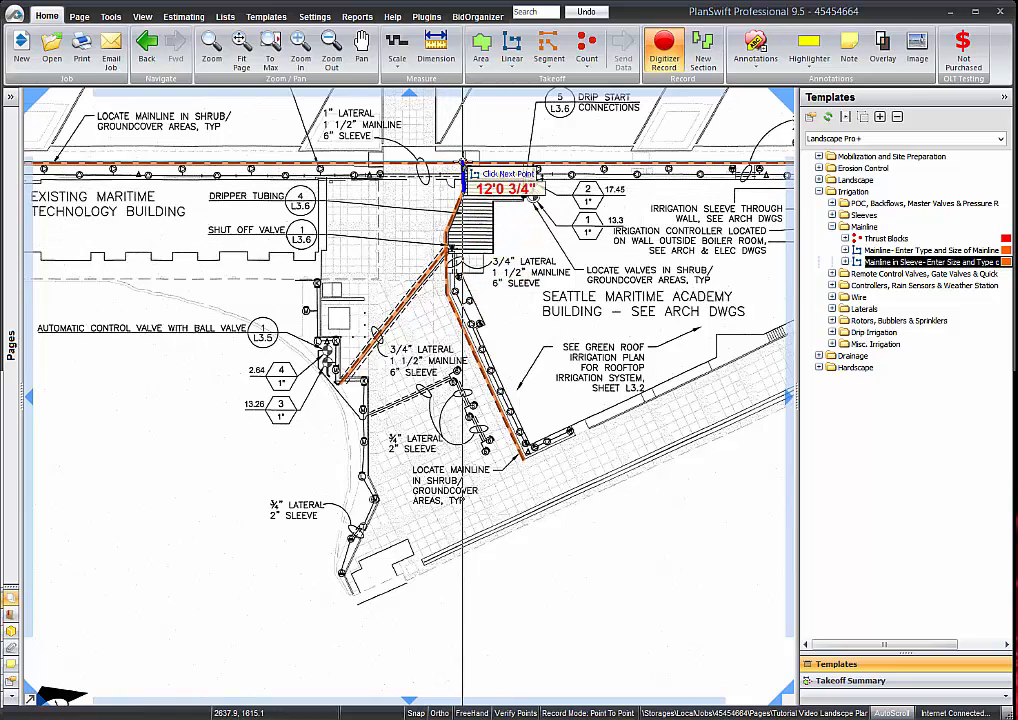
left_click(464, 162)
right_click(464, 162)
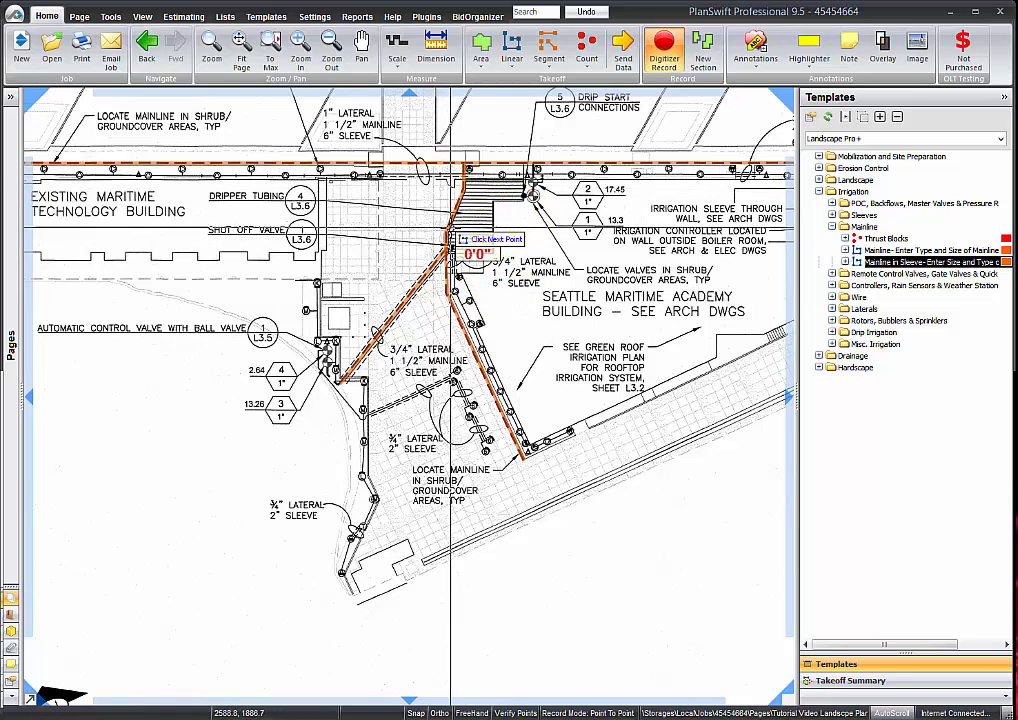
Trace the short mainline branch from the Shilshole Ave run to control valves 1 and 2, and finish the takeoff
left_click(532, 163)
left_click(533, 198)
right_click(533, 198)
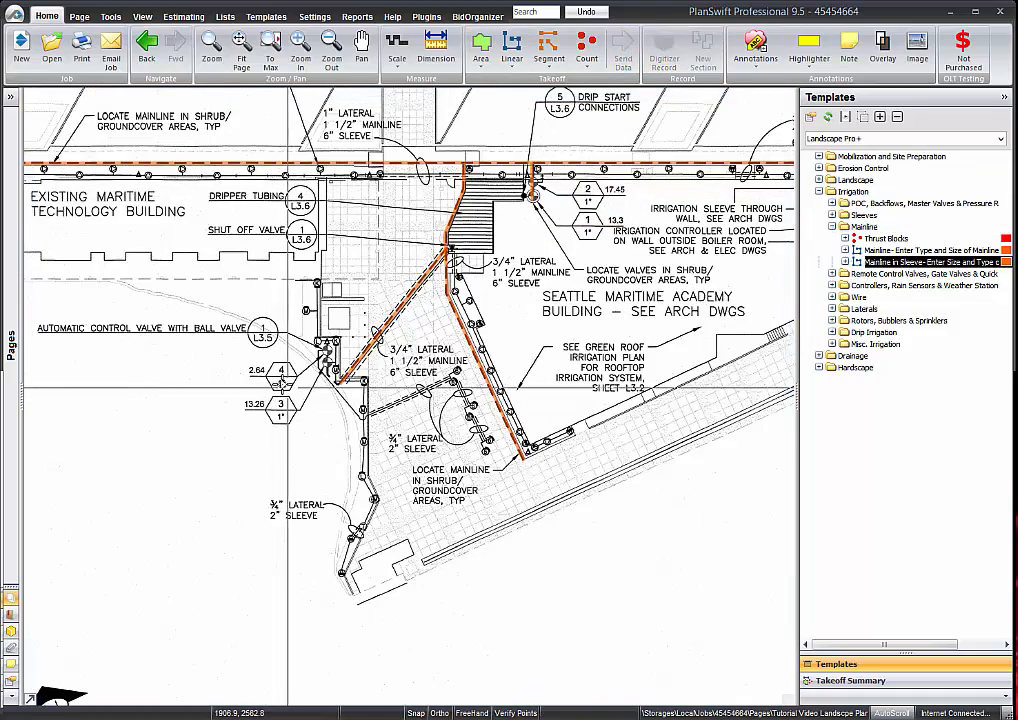
Start a Remote Control Valve takeoff and assign the 1" Rainbird 100-PESB valve
scroll(37, 368, "up", 3)
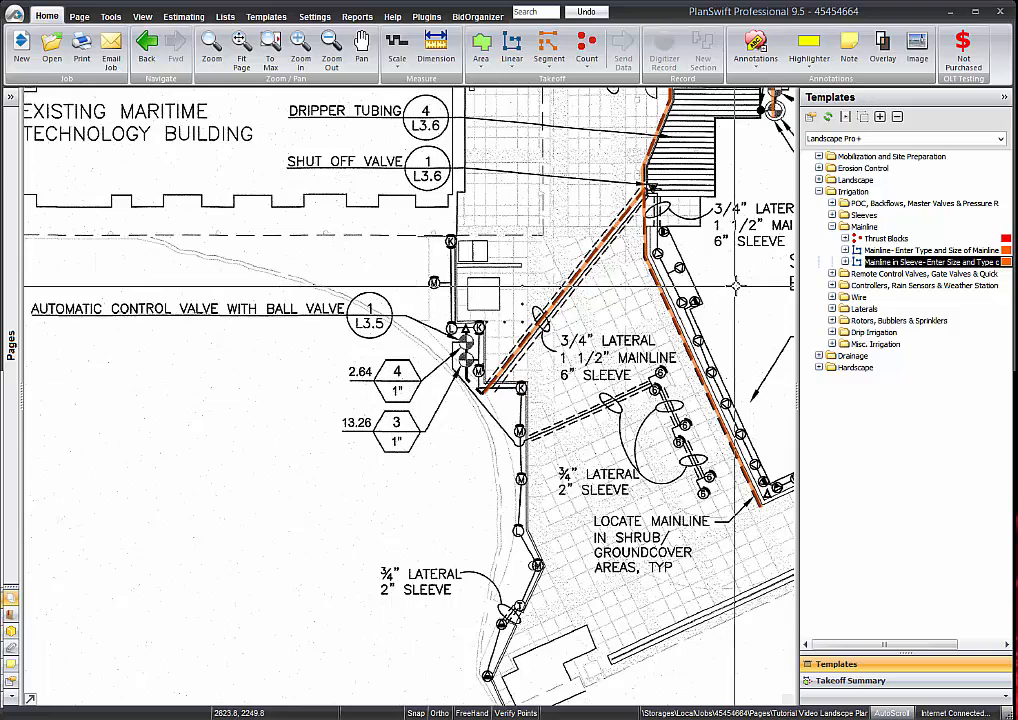
left_click(832, 226)
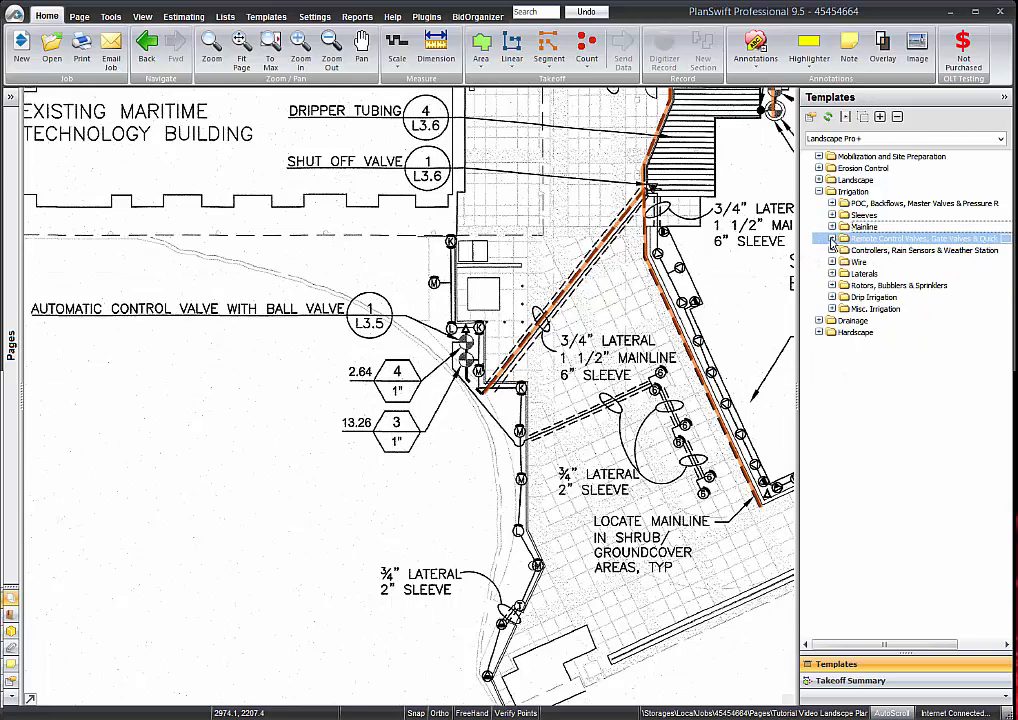
left_click(832, 240)
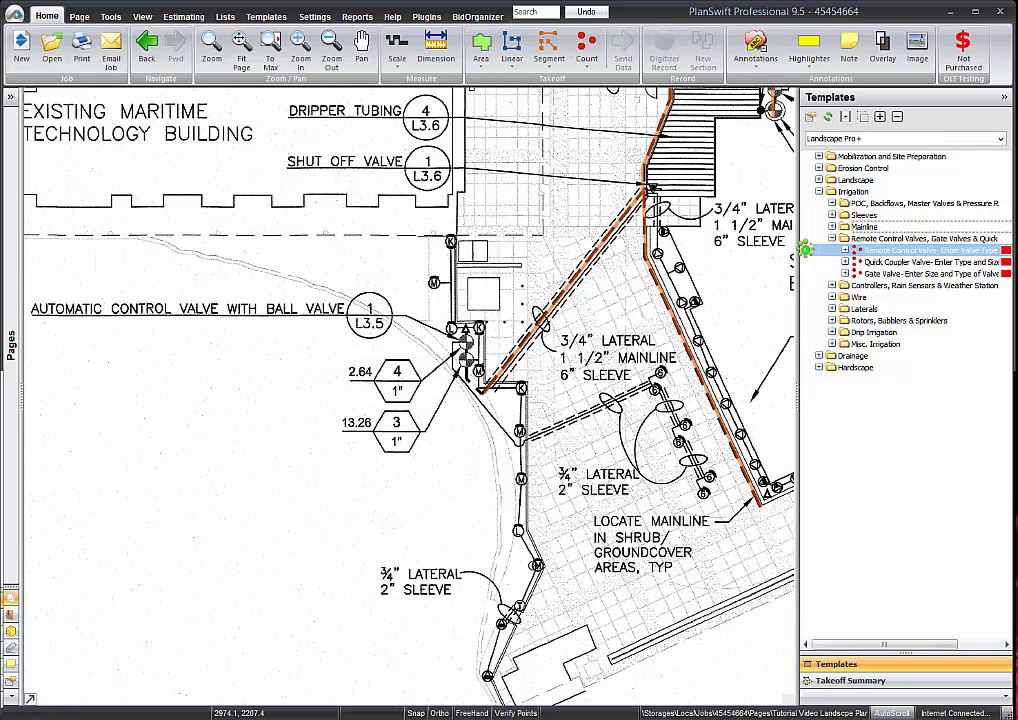
double_click(806, 249)
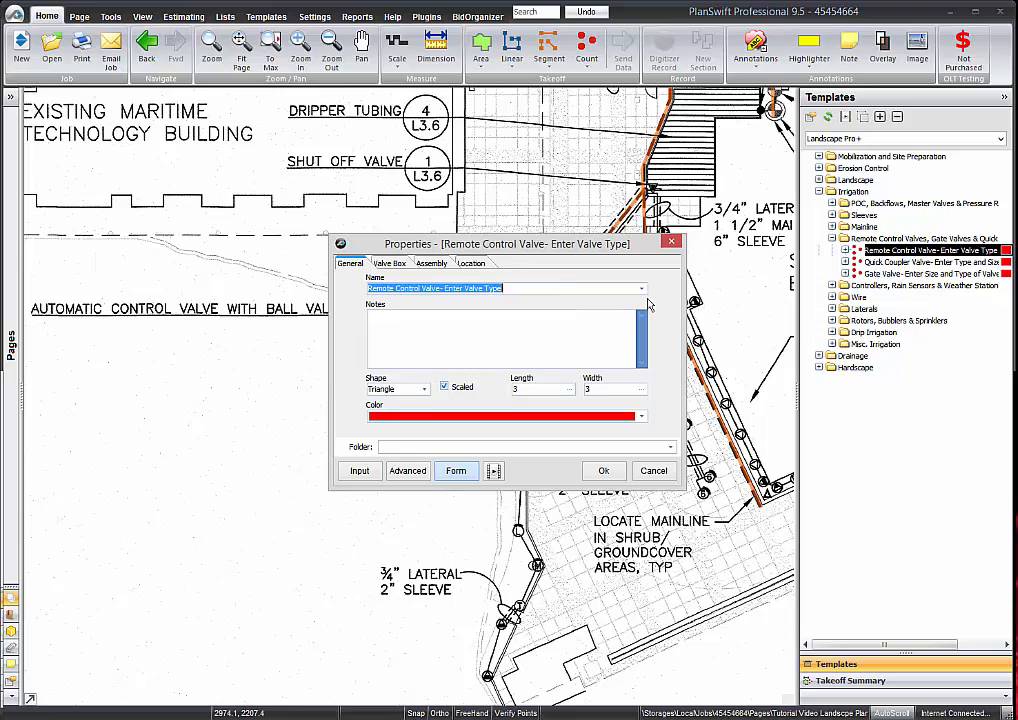
left_click(641, 288)
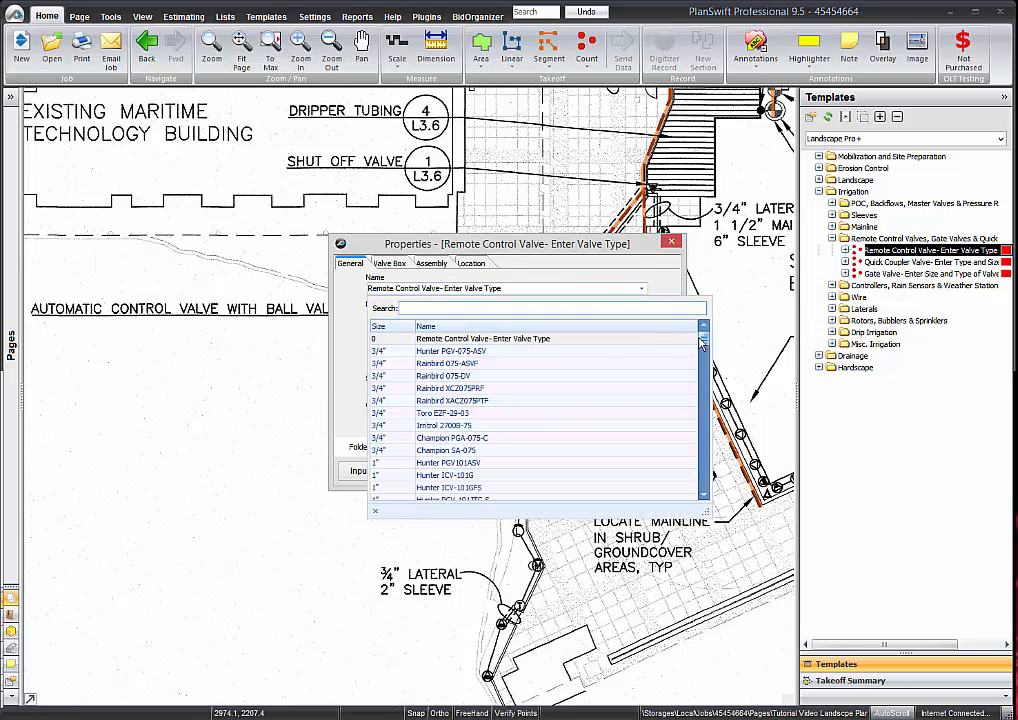
type("1")
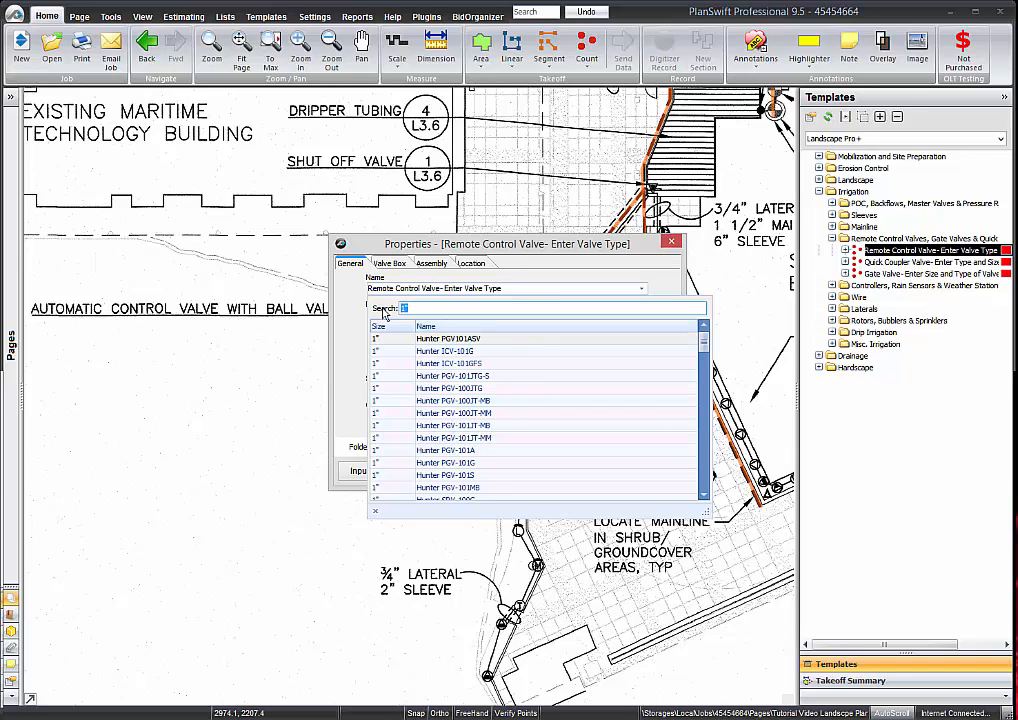
type("Rainbird P")
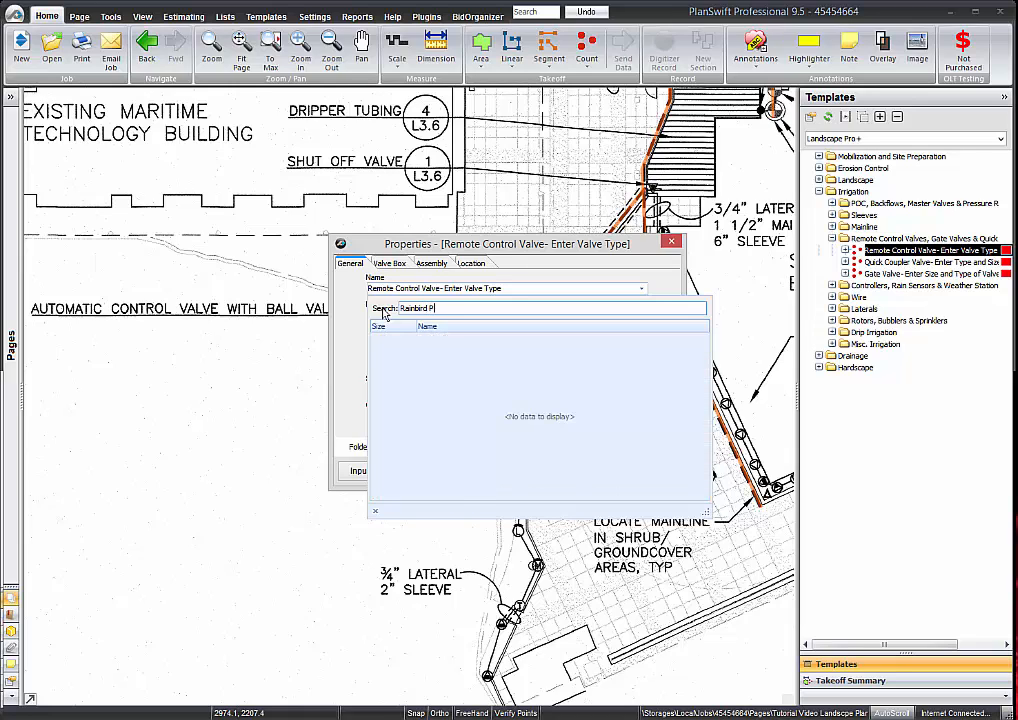
key("BackSpace")
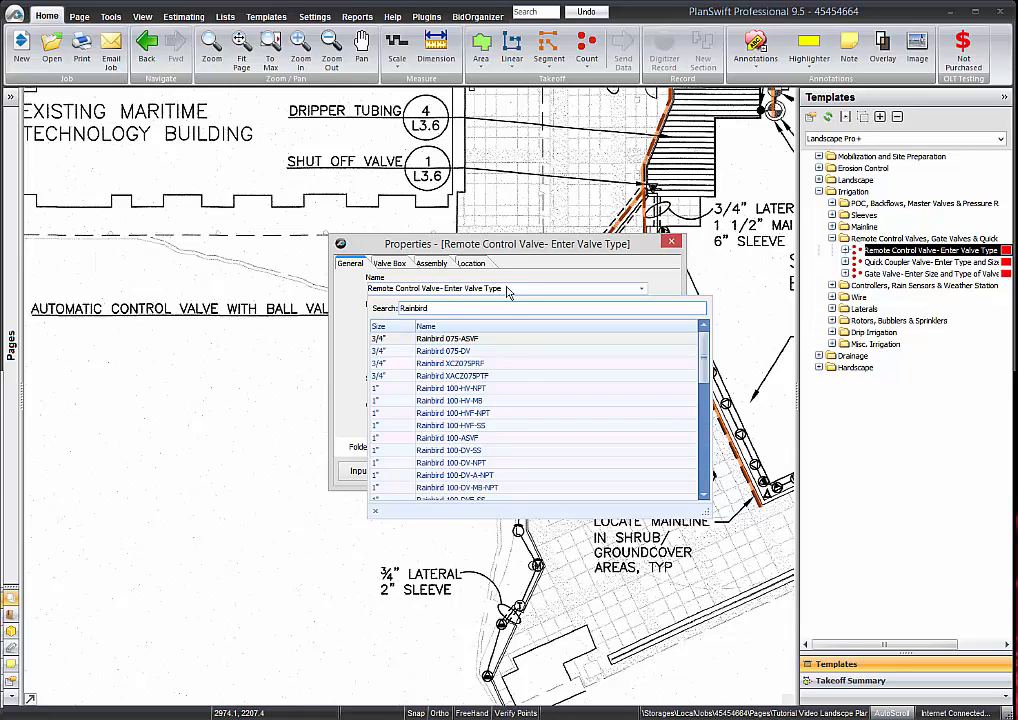
scroll(463, 403, "down", 6)
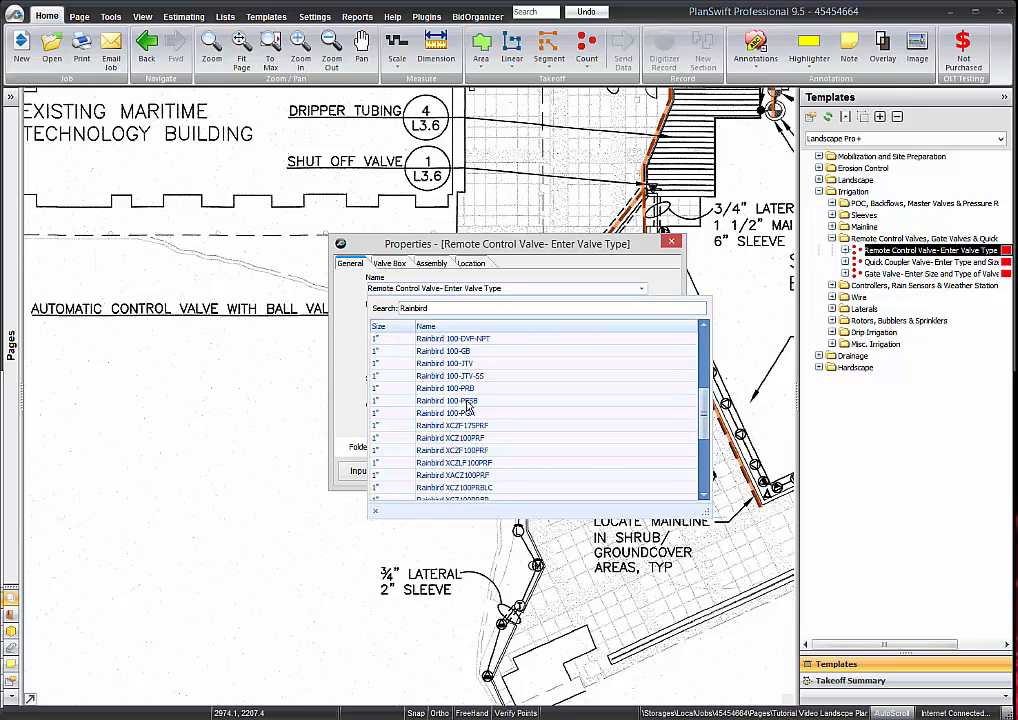
left_click(467, 401)
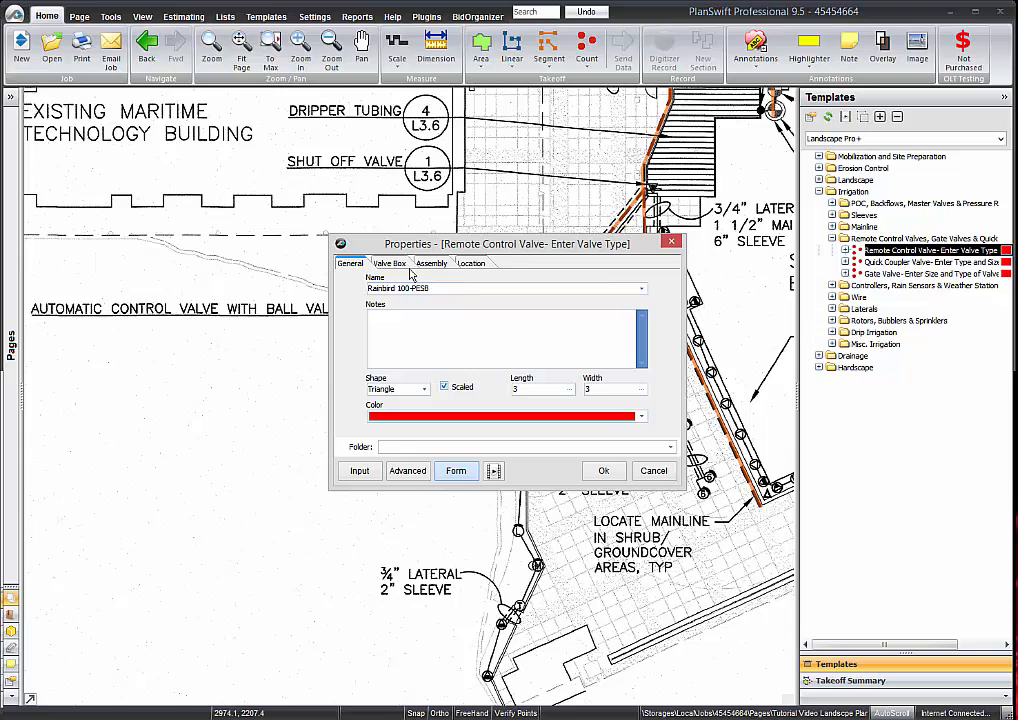
Set the remote control valve's box to 14x19" and its assembly to 1" Sch 80 PVC with Union
left_click(397, 263)
left_click(641, 288)
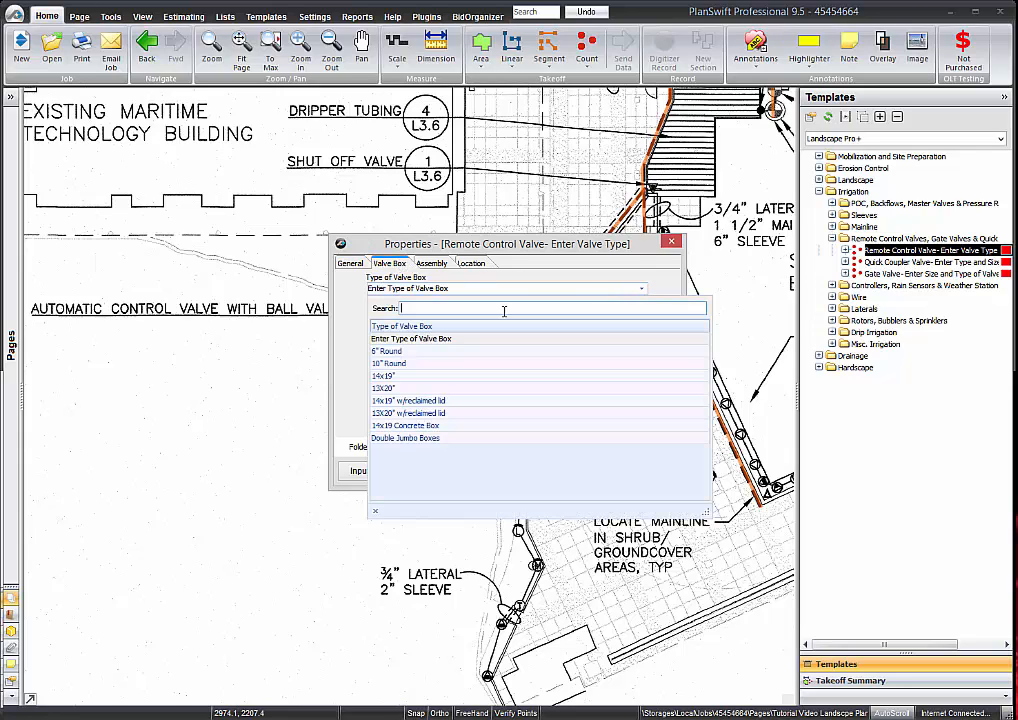
left_click(390, 376)
left_click(432, 263)
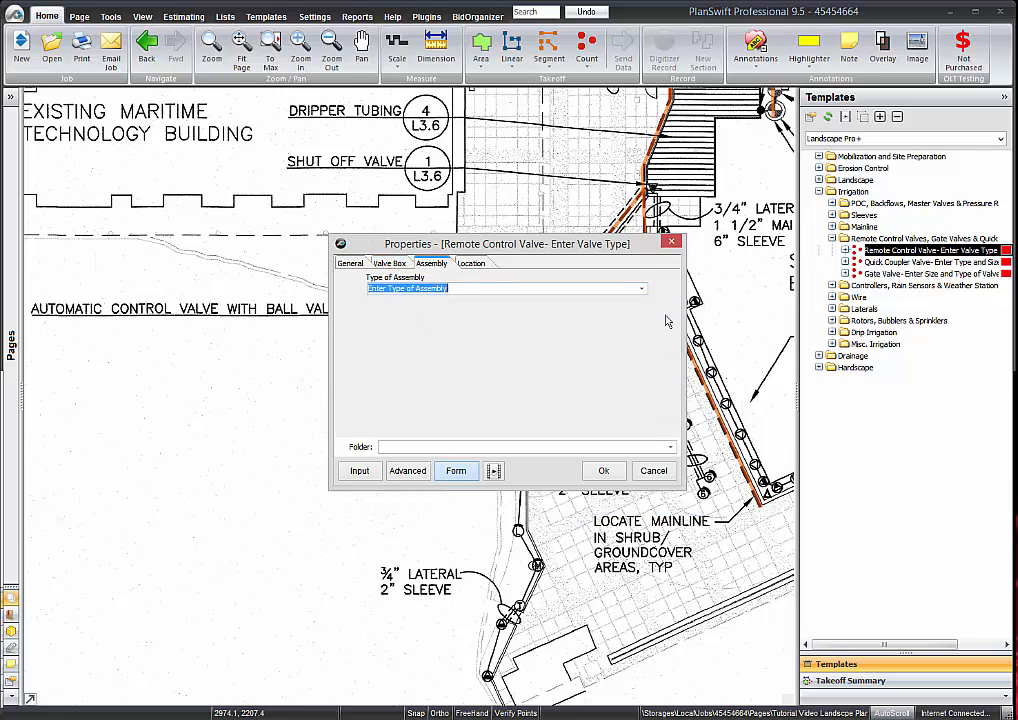
left_click(642, 289)
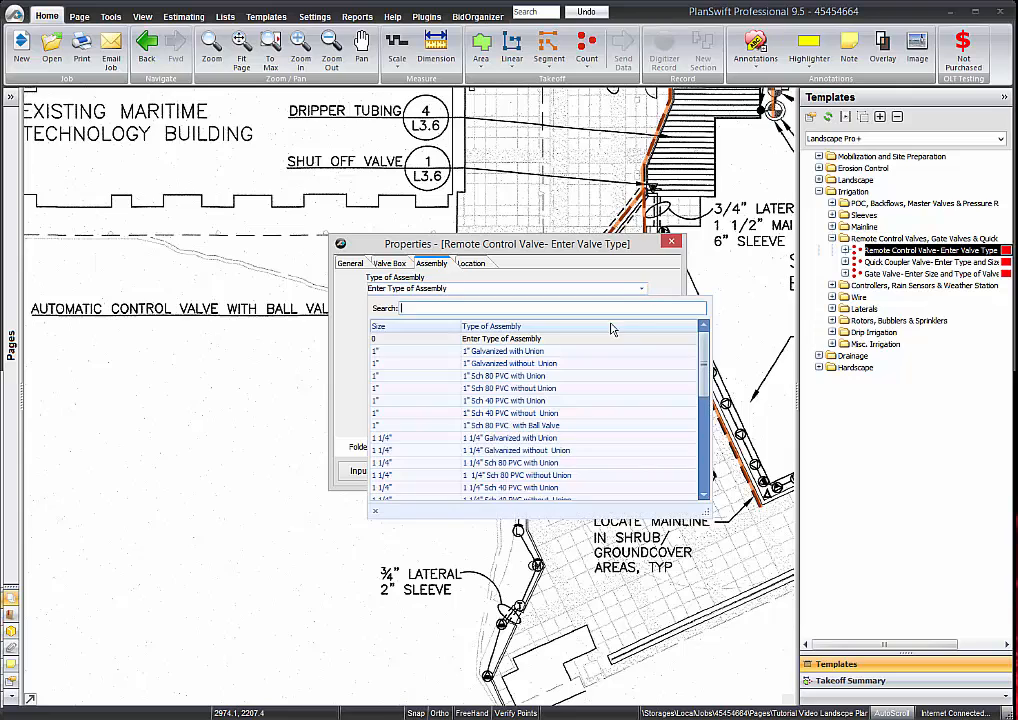
left_click(505, 380)
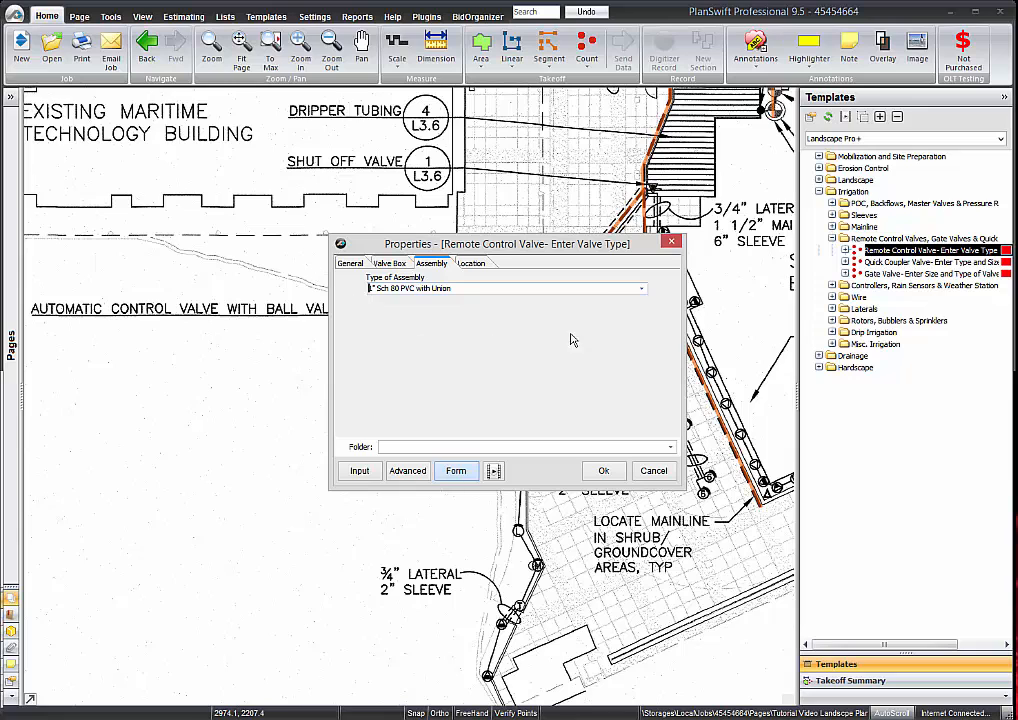
left_click(604, 471)
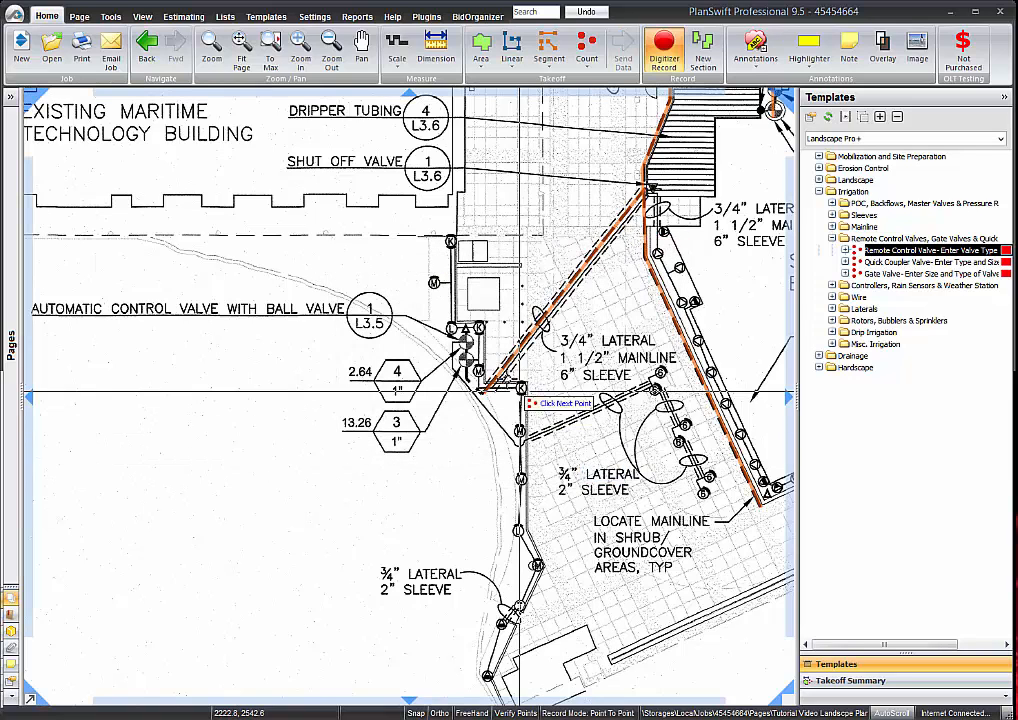
Count the two control valves beside the diagonal mainline's end and the two valves on the short branch near the drip start connections
left_click(465, 343)
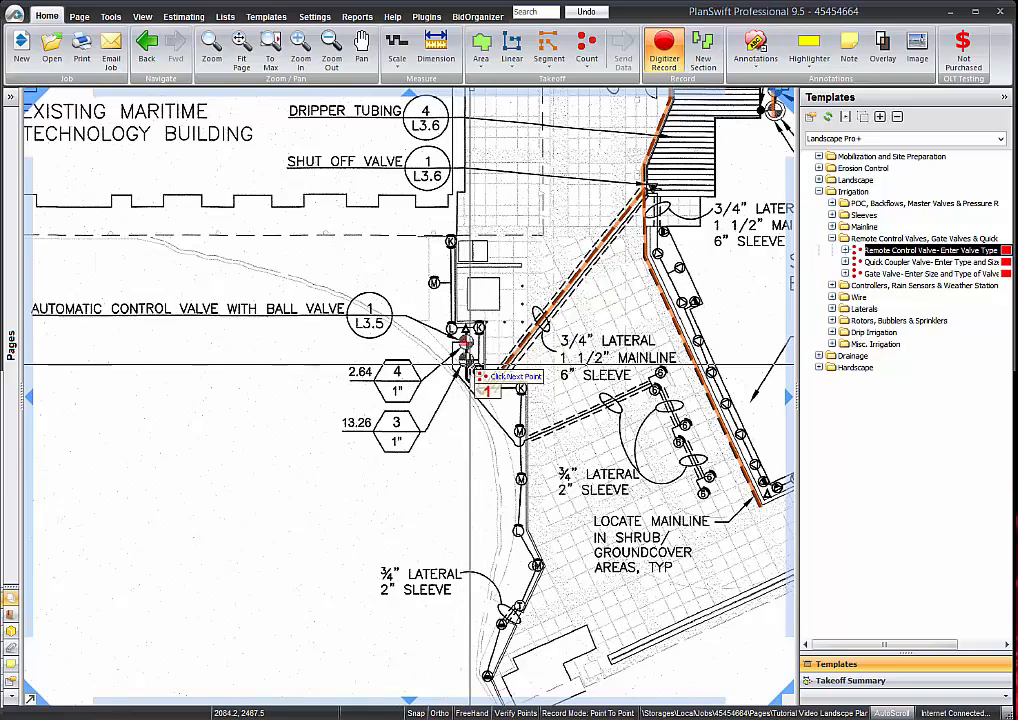
left_click(466, 361)
left_click_drag(476, 392, 232, 383)
left_click_drag(531, 492, 531, 688)
left_click(531, 298)
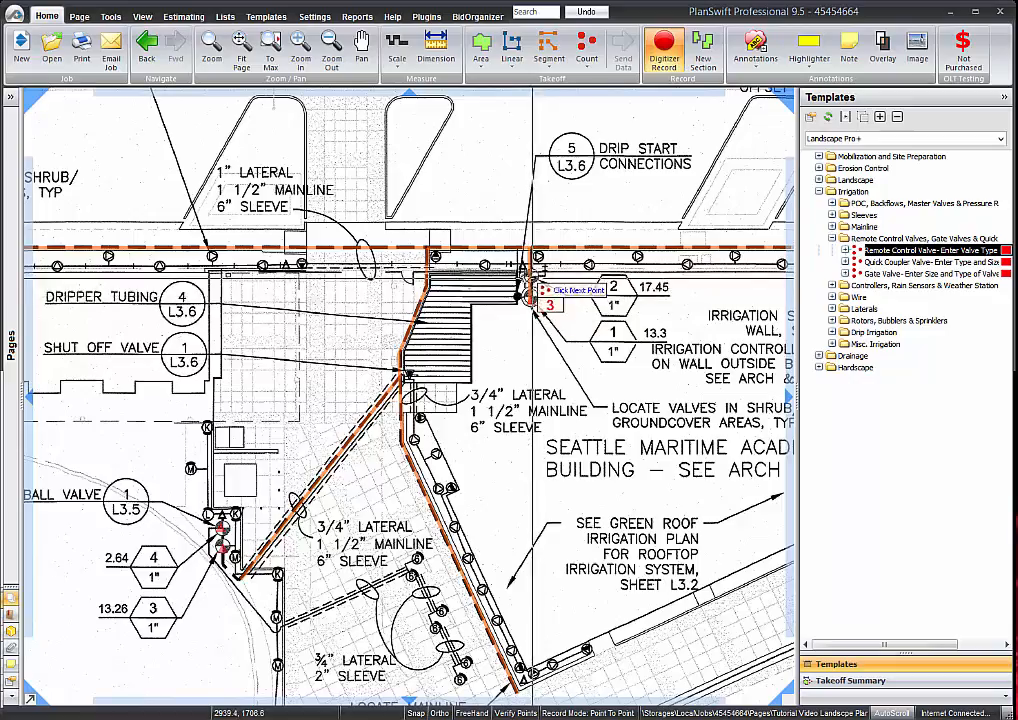
left_click(532, 277)
Count the automatic control valves 5, 6 and 7 inside the building near the mechanical unit pad, and stop recording
left_click_drag(348, 287, 196, 288)
left_click_drag(550, 324, 245, 319)
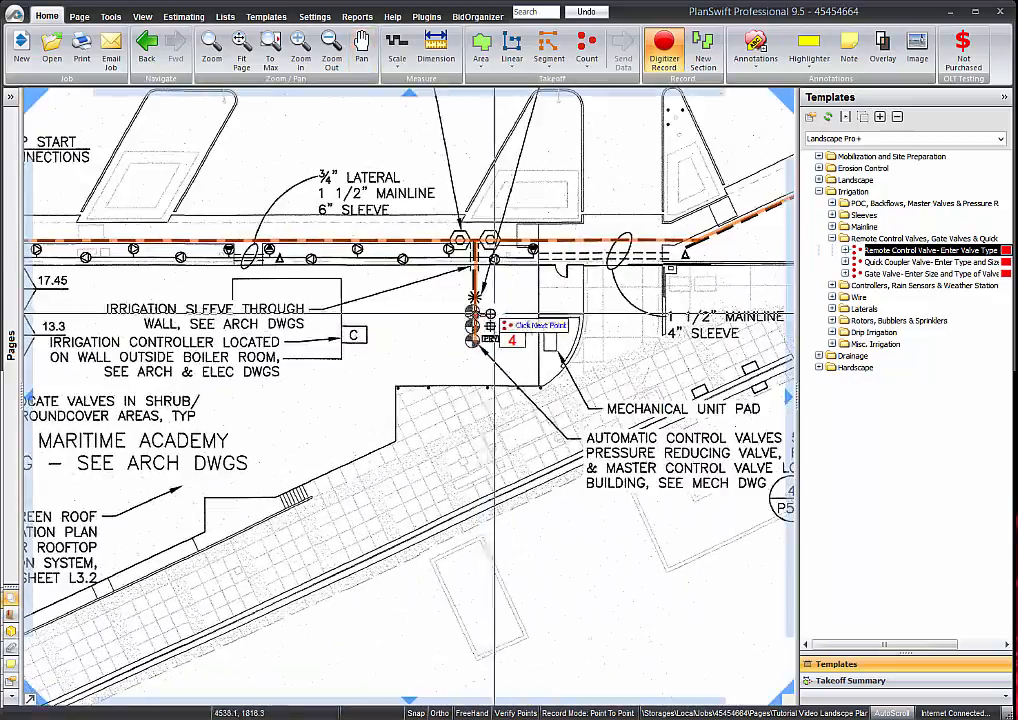
left_click_drag(482, 391, 373, 538)
left_click_drag(395, 471, 513, 343)
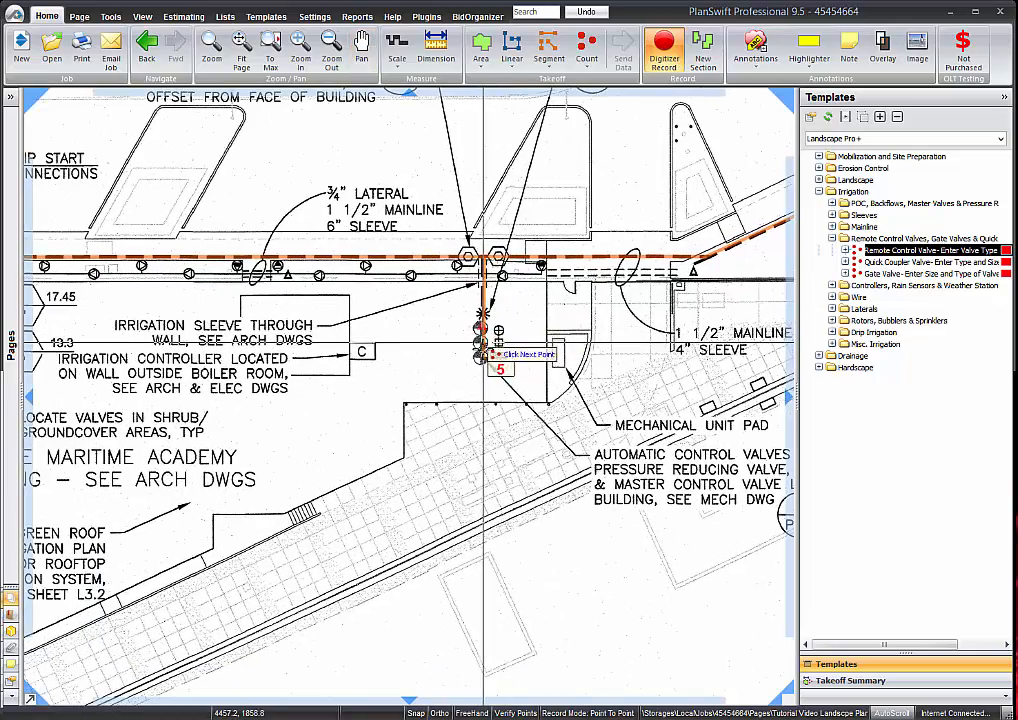
left_click(665, 52)
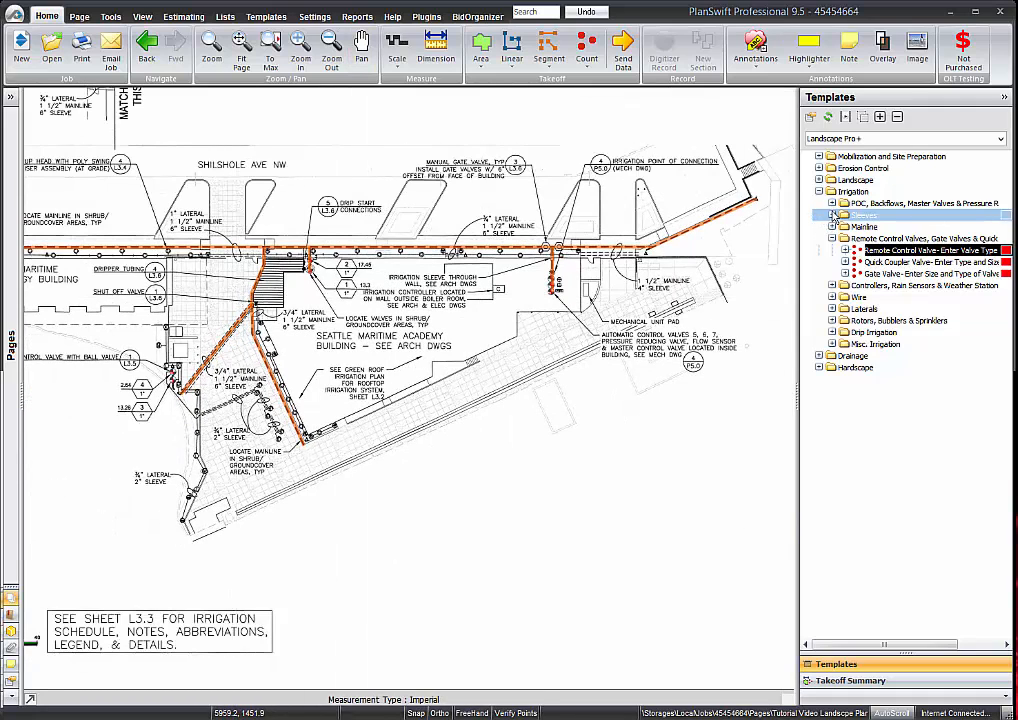
Start a Sleeve takeoff from the Irrigation Sleeves templates and assign the 6" Sch 40 PVC Sleeve
left_click(831, 216)
left_click(808, 227)
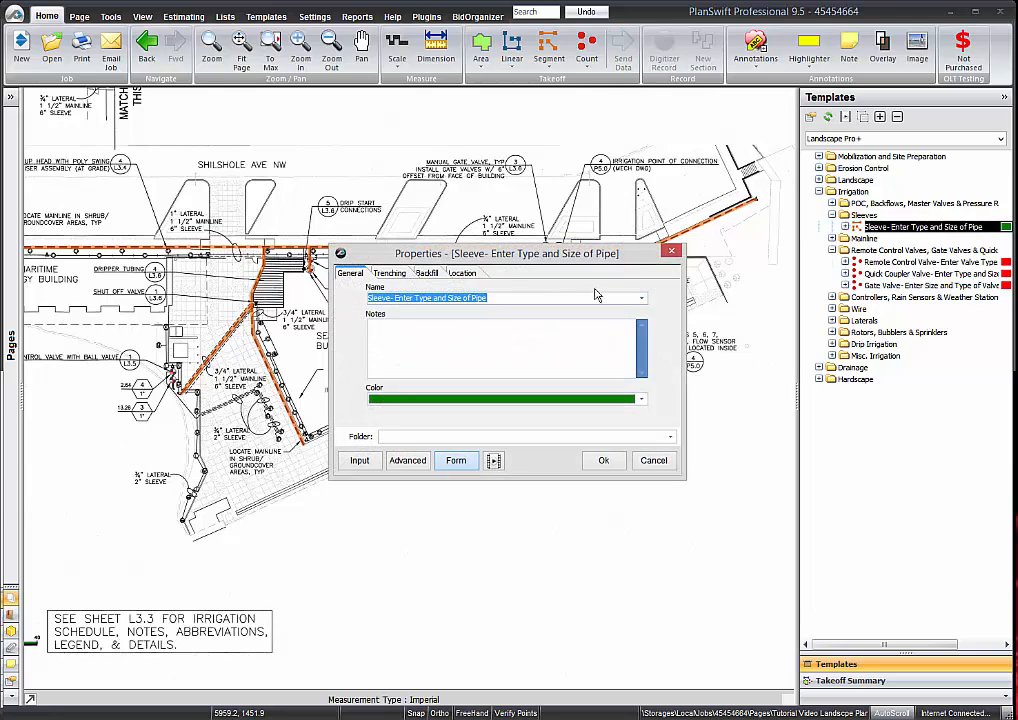
left_click(641, 299)
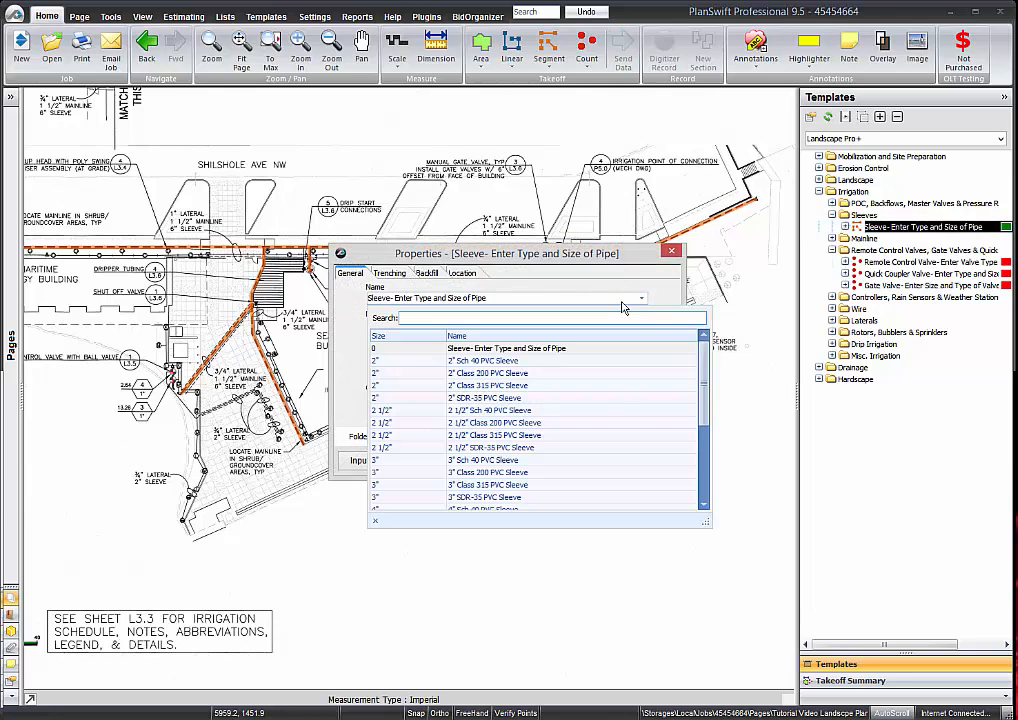
type("6")
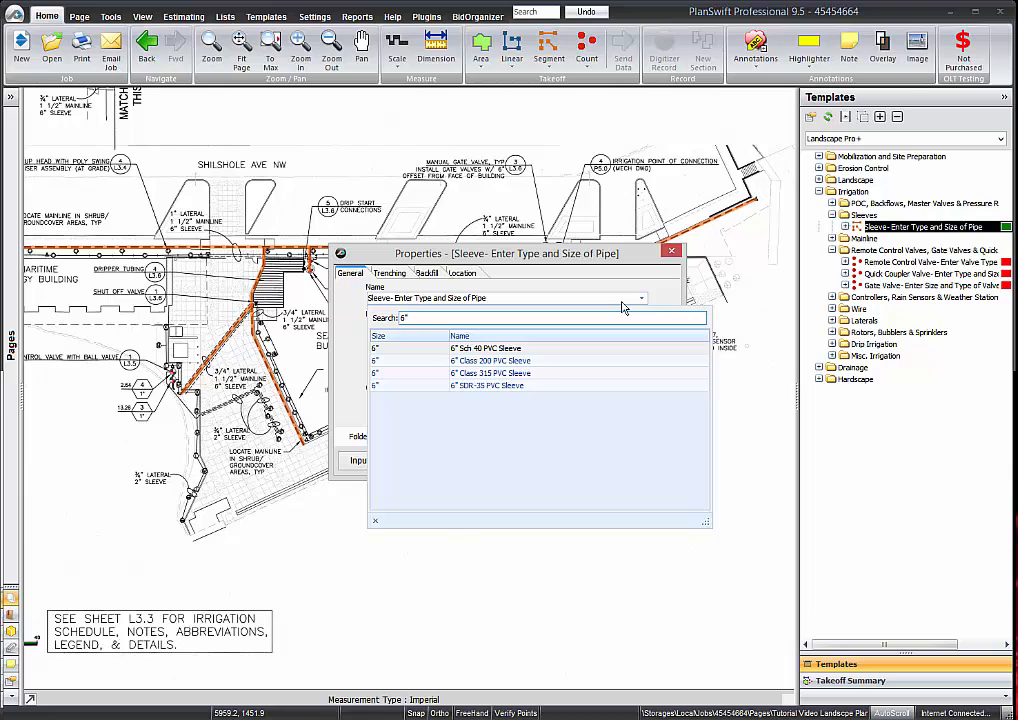
key("Return")
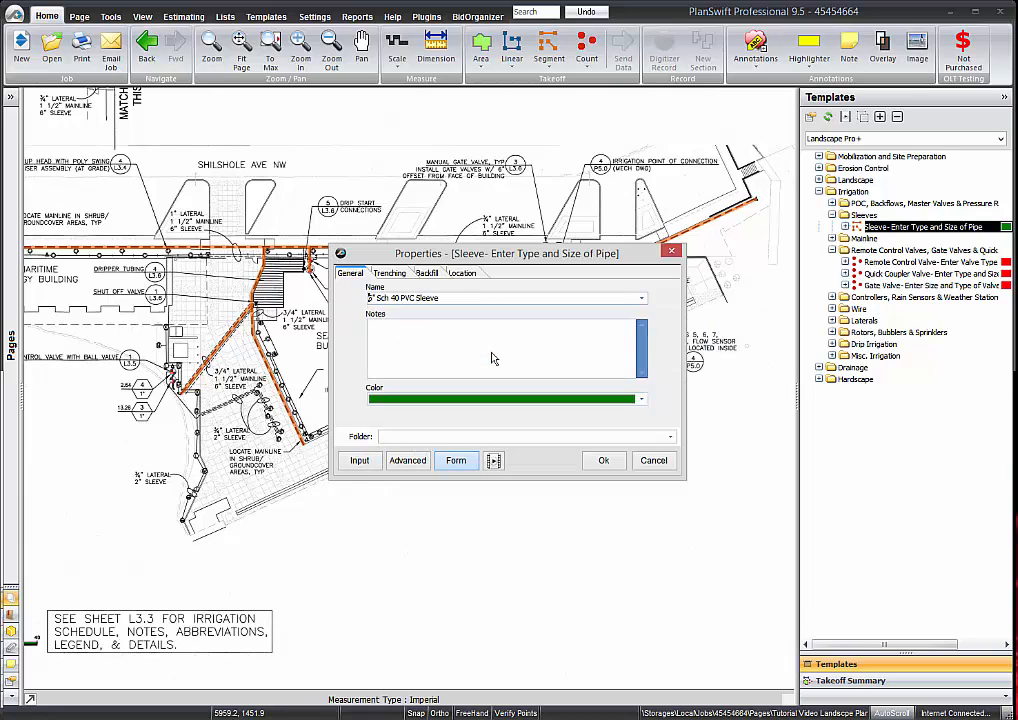
Set the 6" sleeve's trenching equipment to Bobcat Mini Excavator and its trenching labor production to 30
left_click(391, 275)
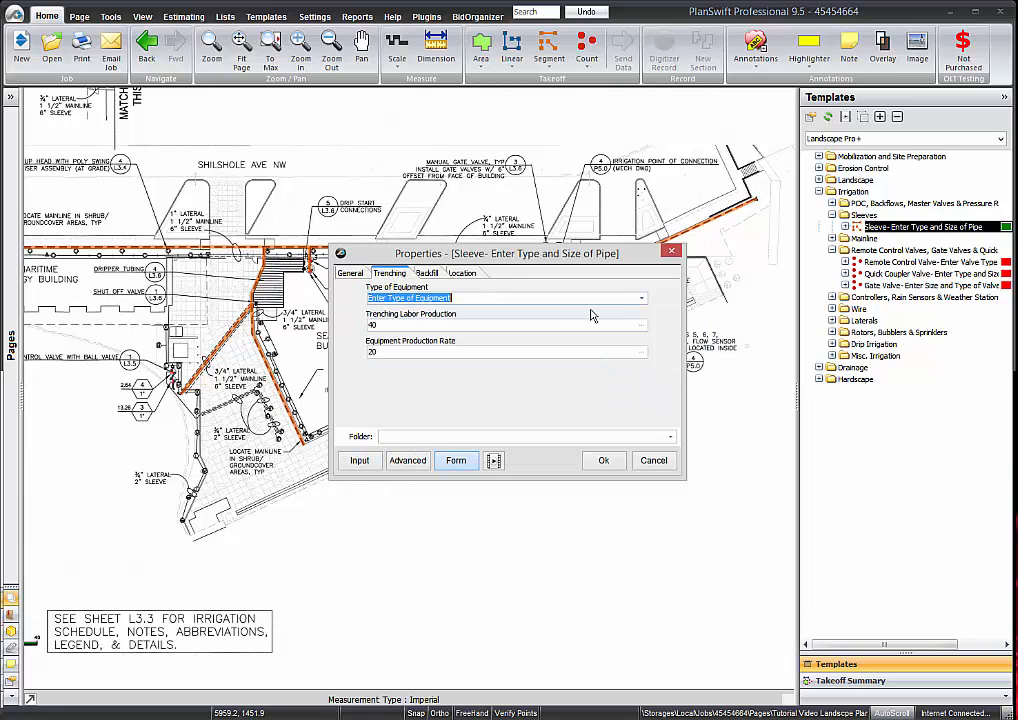
left_click(642, 300)
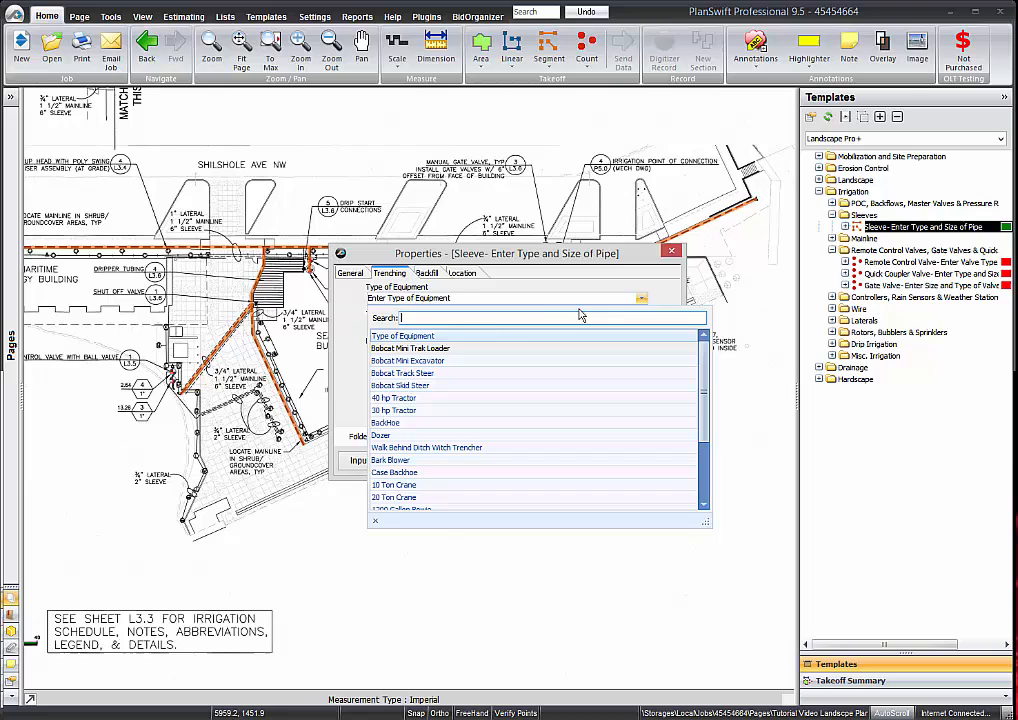
left_click(436, 362)
left_click(642, 298)
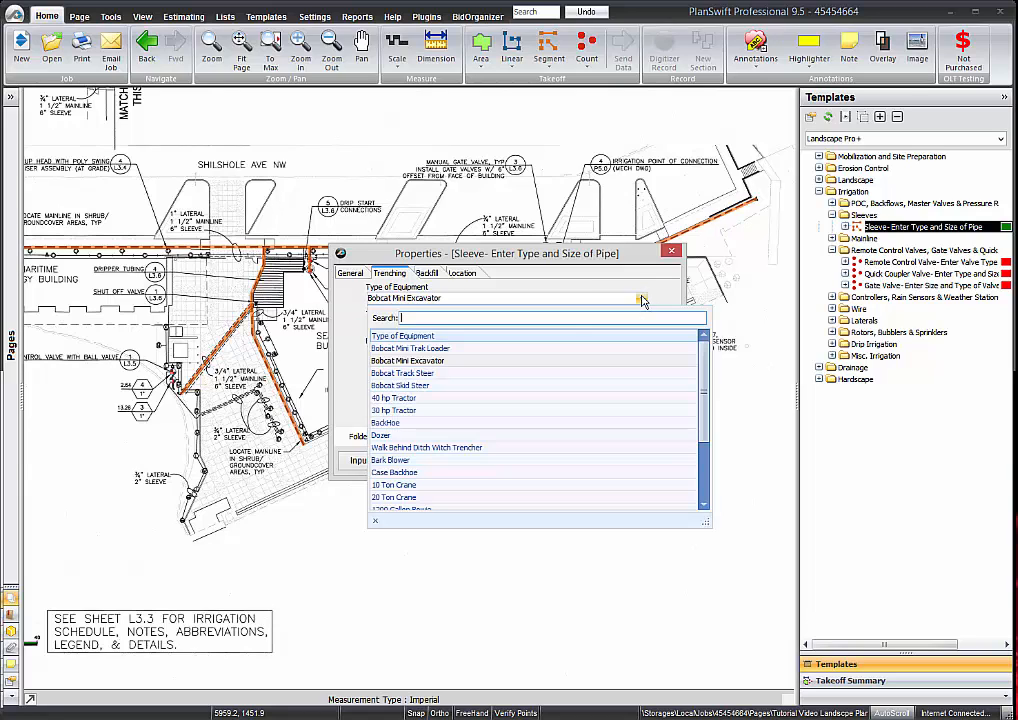
left_click(442, 357)
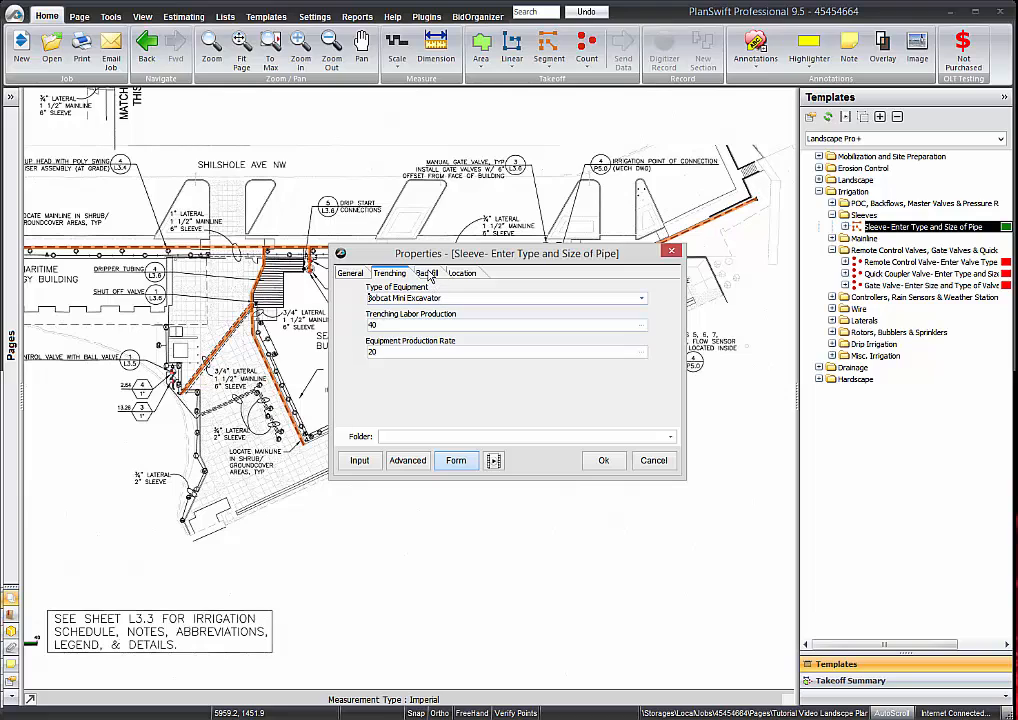
left_click_drag(399, 326, 335, 316)
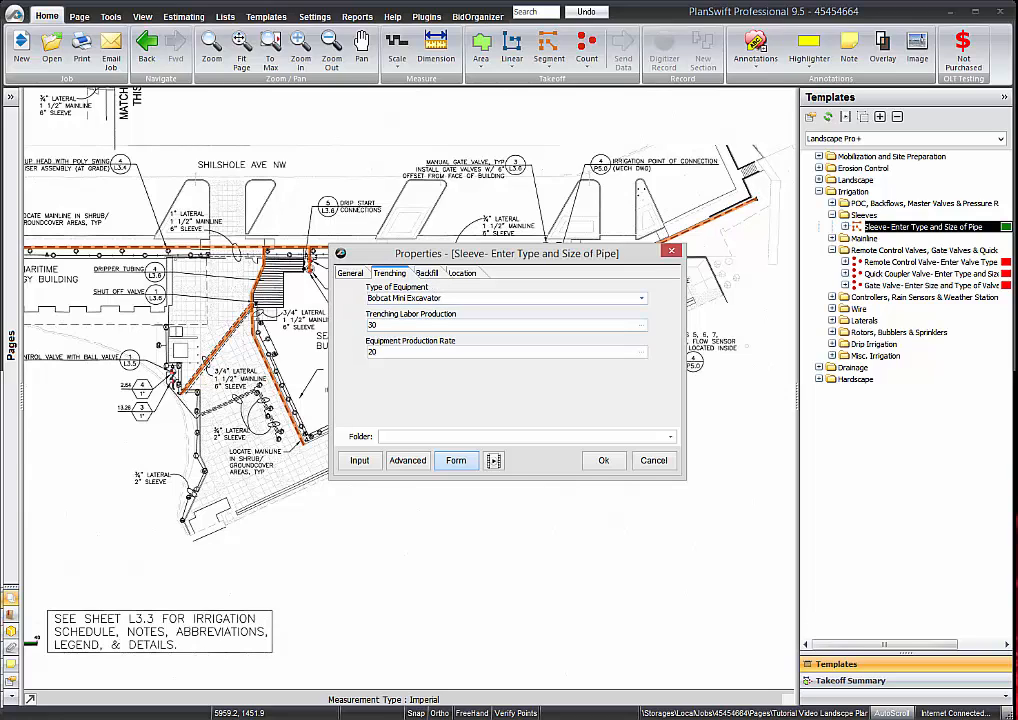
Set the 6" sleeve's bedding to Pea Gravel with a 40 hp Tractor as bedding equipment, and accept the properties
left_click(427, 273)
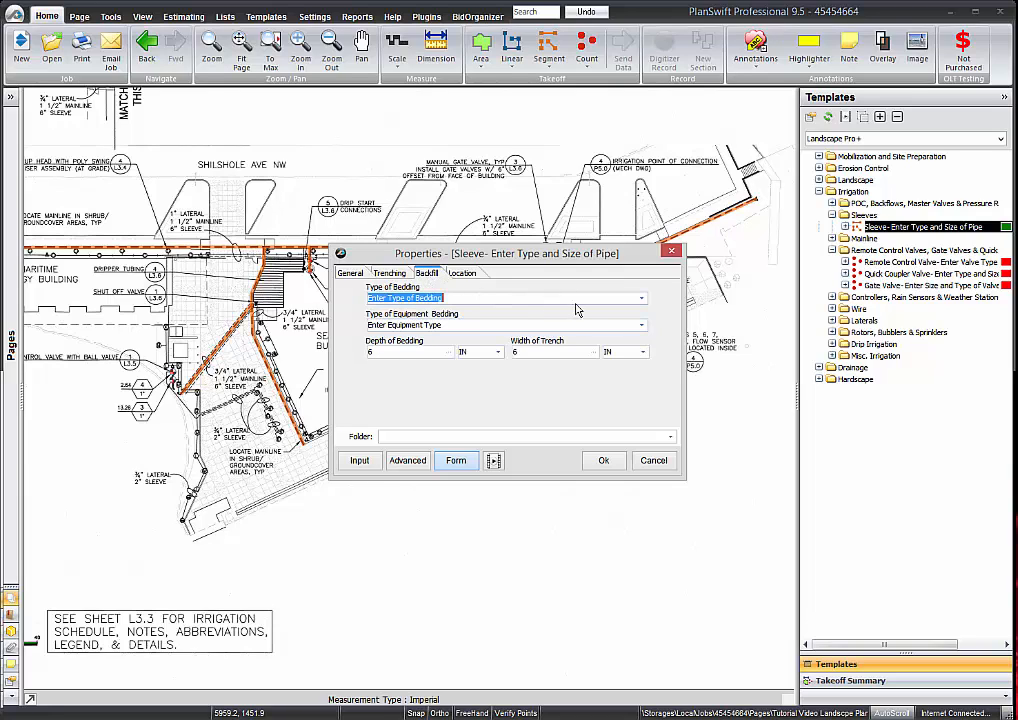
left_click(640, 300)
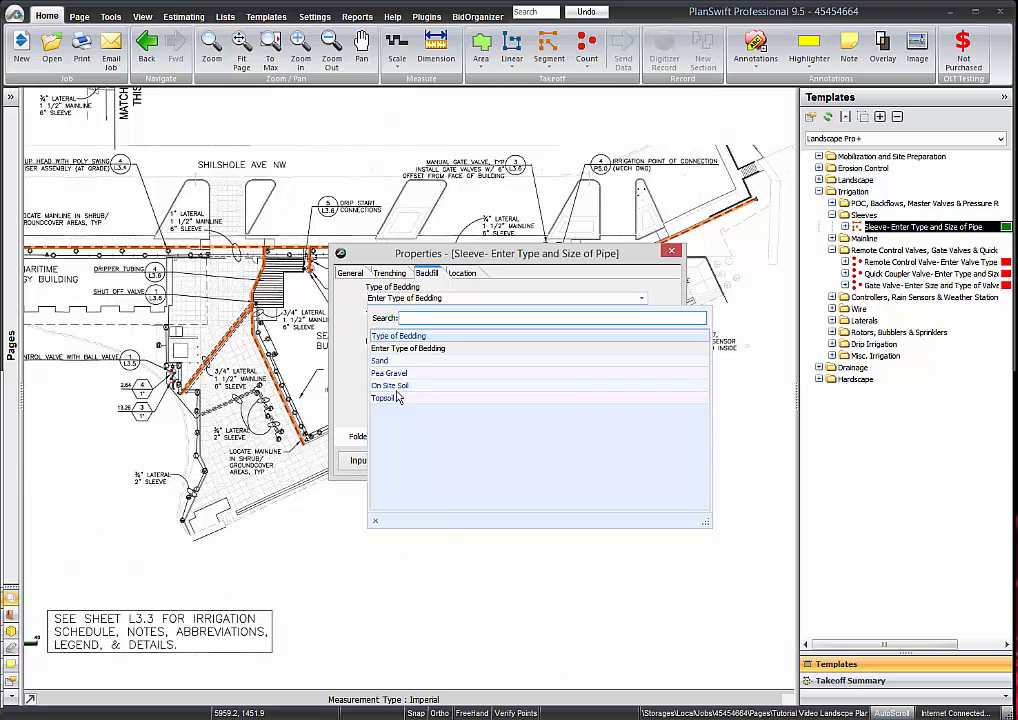
left_click(394, 373)
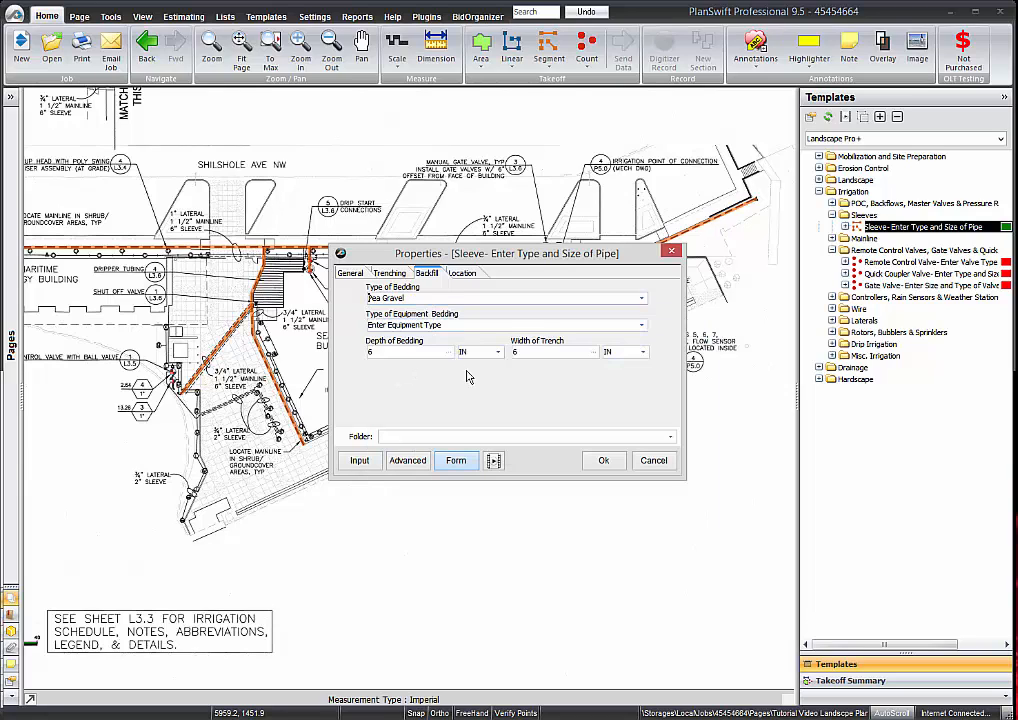
left_click(641, 326)
left_click(408, 430)
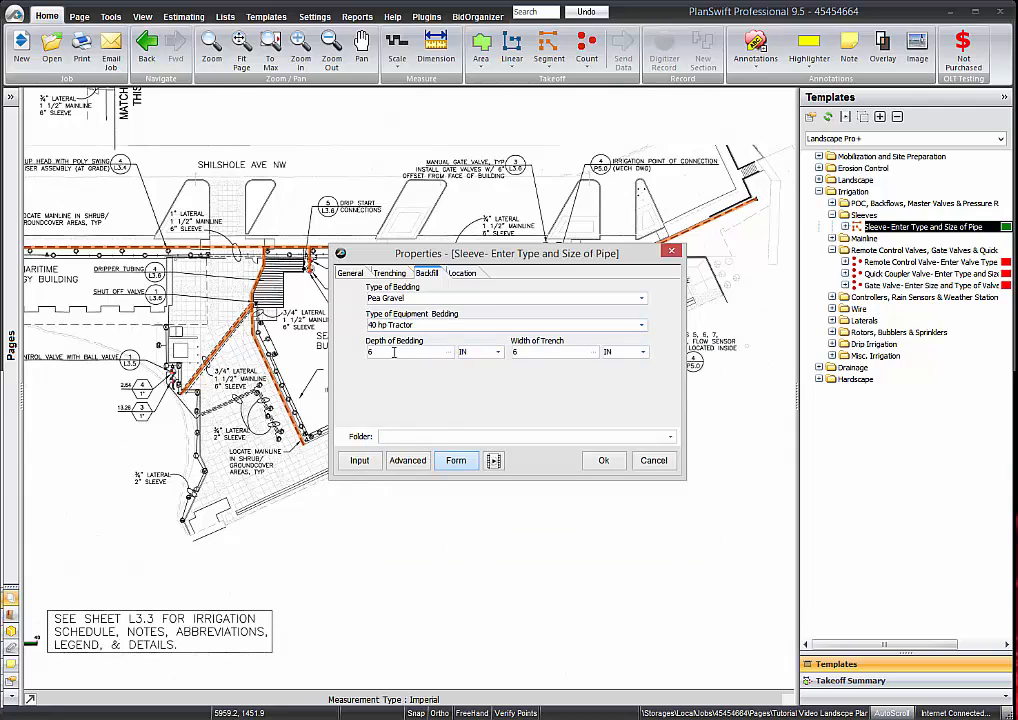
left_click(600, 460)
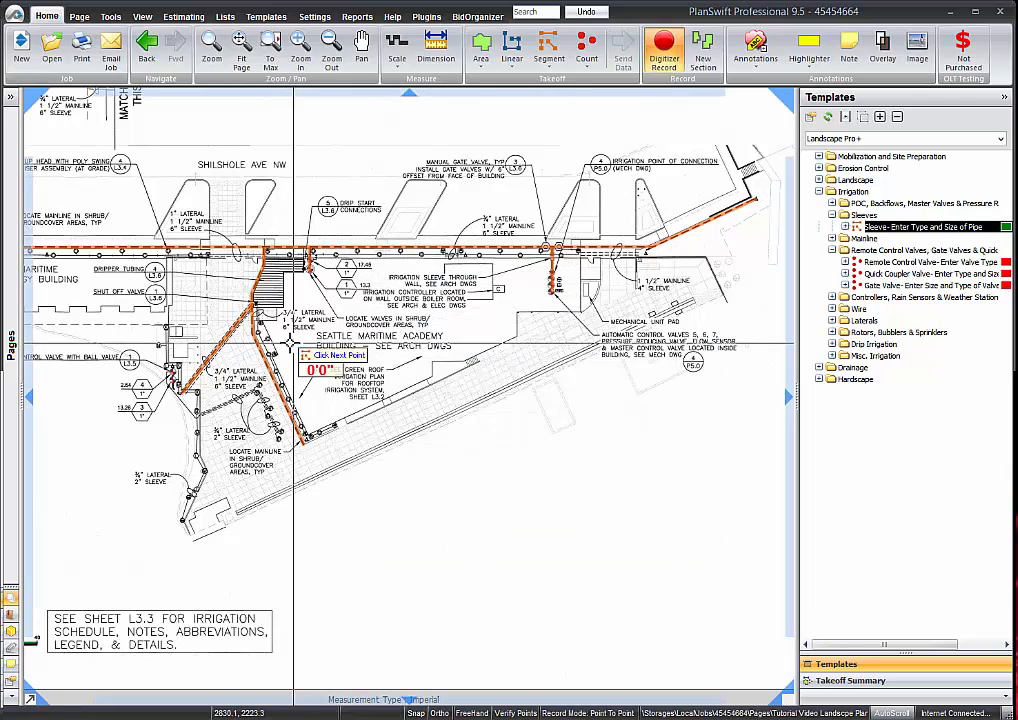
Trace the 6" sleeves along the diagonal mainline and about 37'8" along the street mainline west of the stairs, and stop recording
scroll(200, 398, "up", 3)
left_click(170, 397)
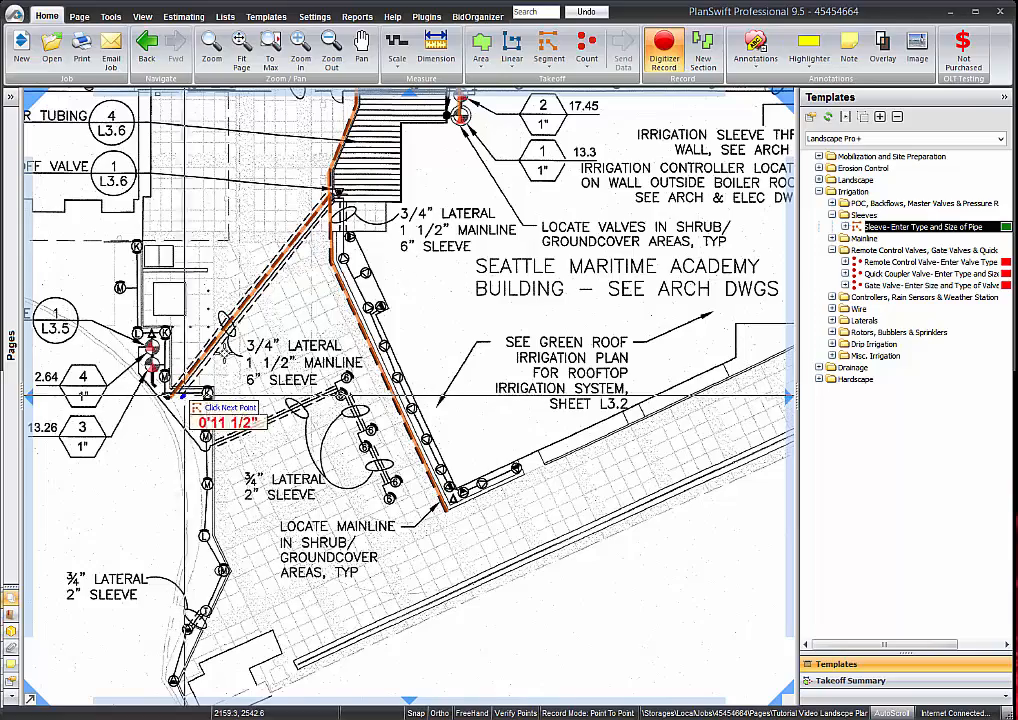
left_click(336, 202)
left_click_drag(361, 219, 407, 436)
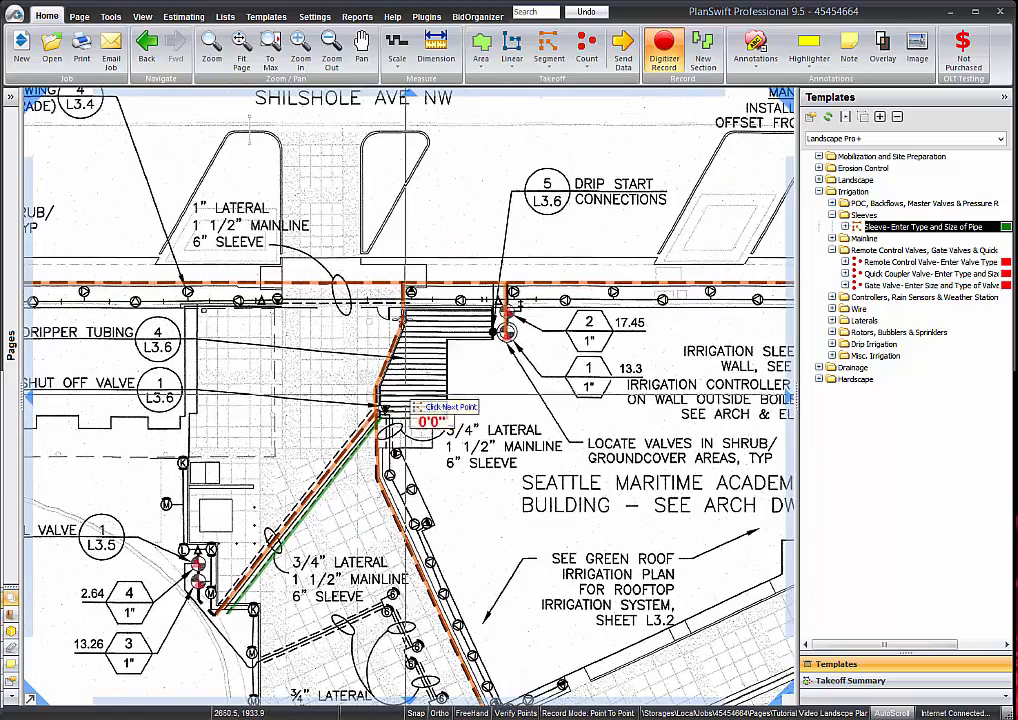
left_click(413, 303)
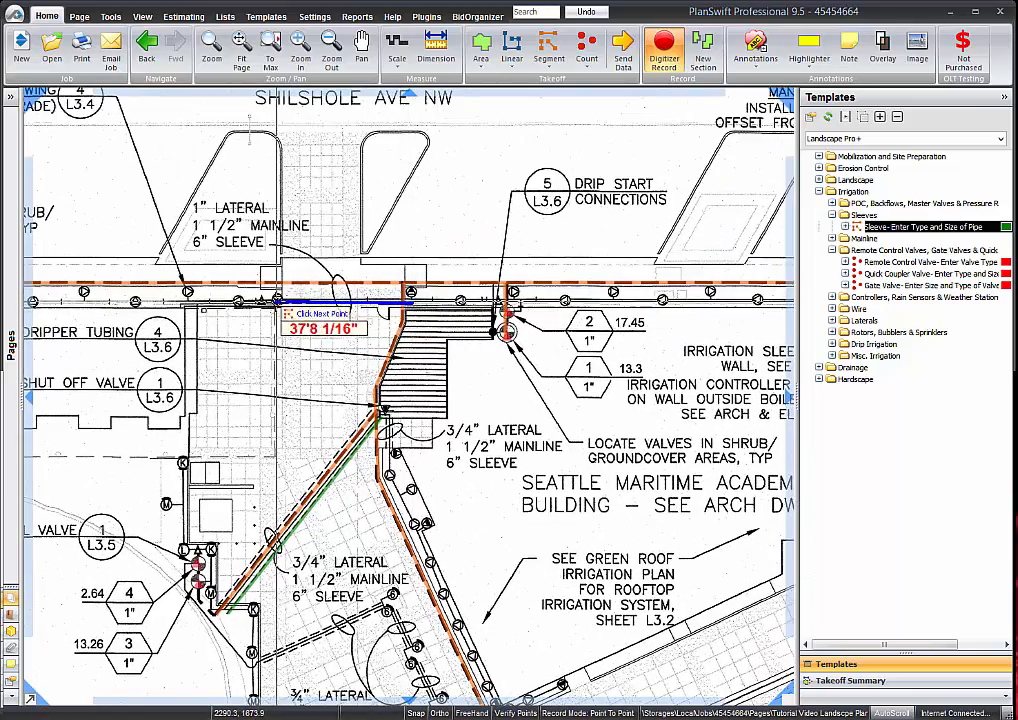
left_click(276, 303)
left_click_drag(448, 576, 470, 335)
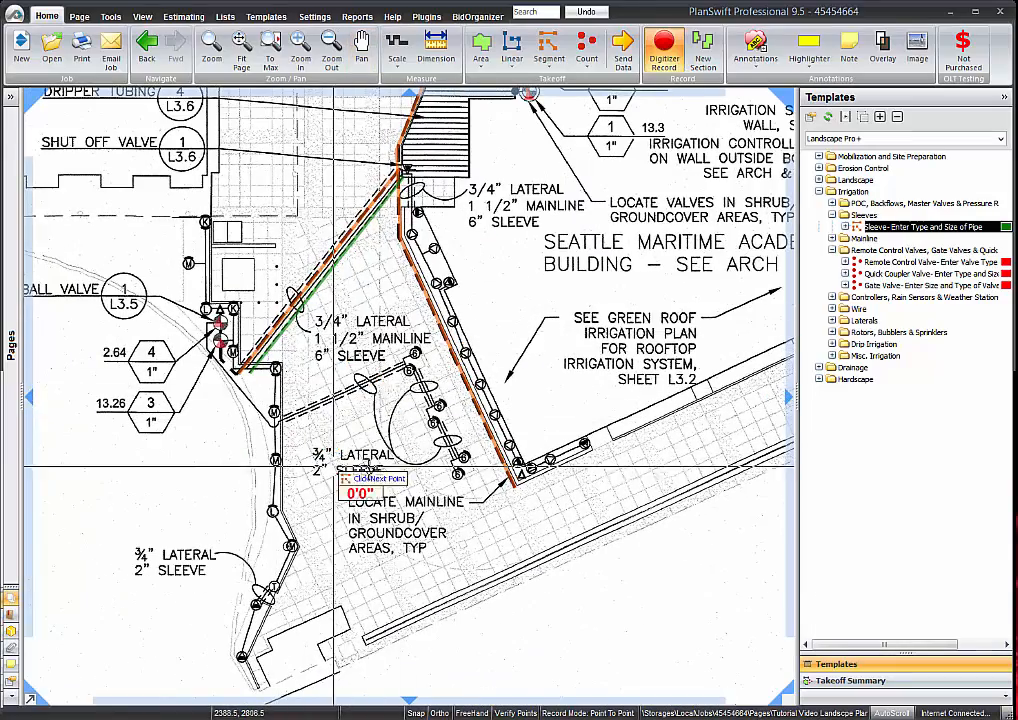
left_click(664, 50)
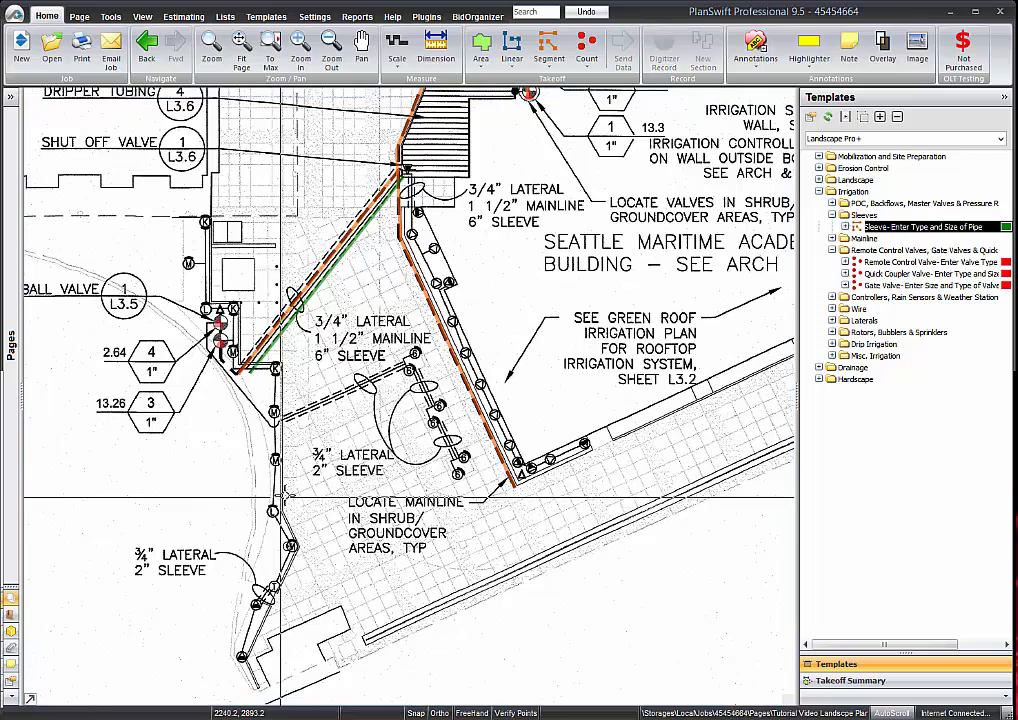
Start another Sleeve takeoff and assign the 2" Sch 40 PVC Sleeve
left_click(805, 229)
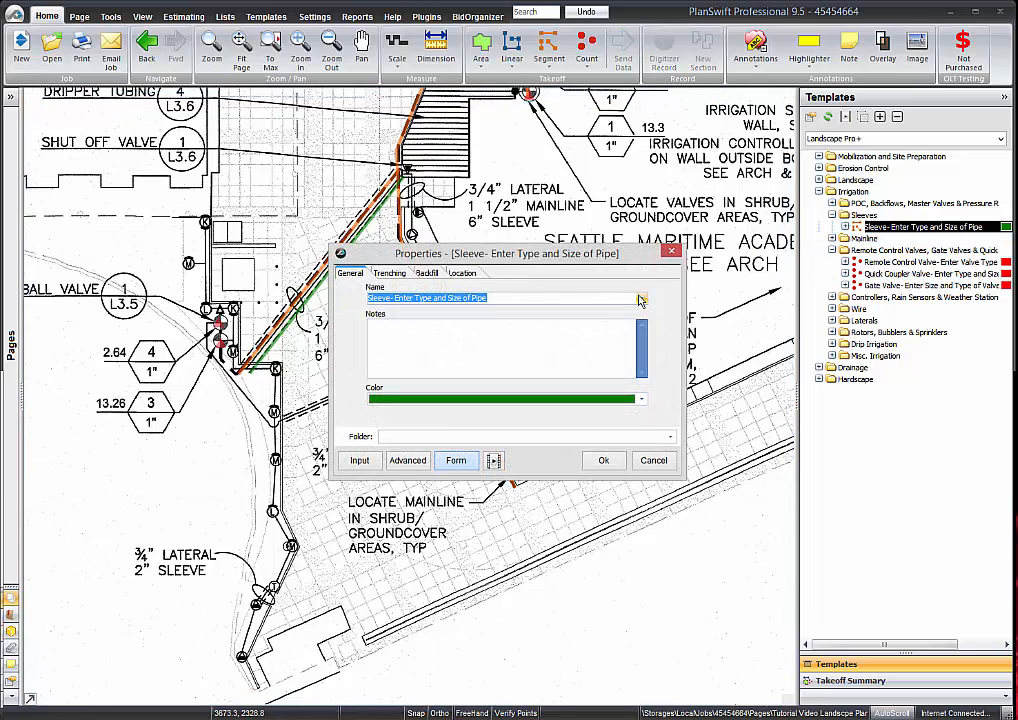
left_click(641, 299)
left_click(485, 361)
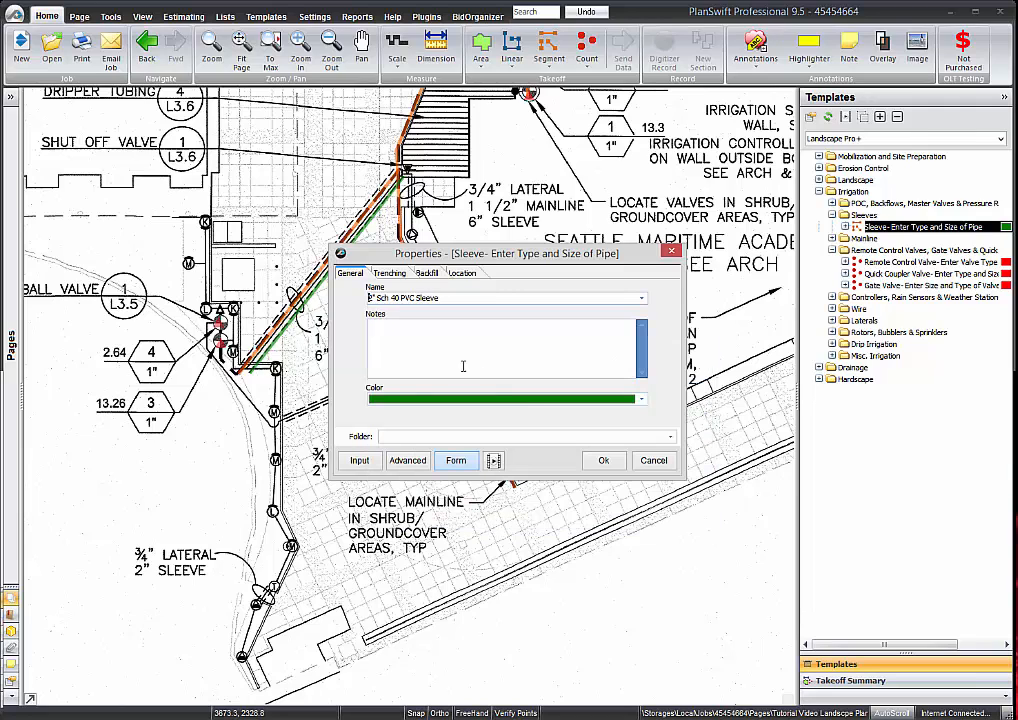
Set the 2" sleeve's trenching equipment to Bobcat Mini Excavator and its bedding to Sand, and accept the properties
left_click(390, 273)
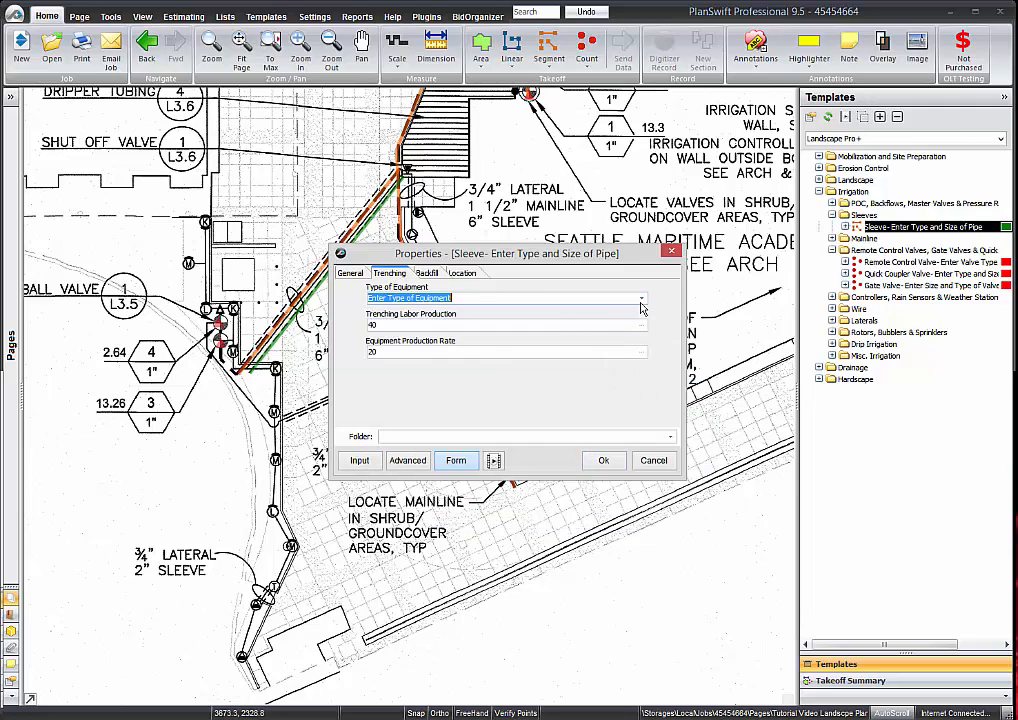
left_click(641, 298)
left_click(426, 361)
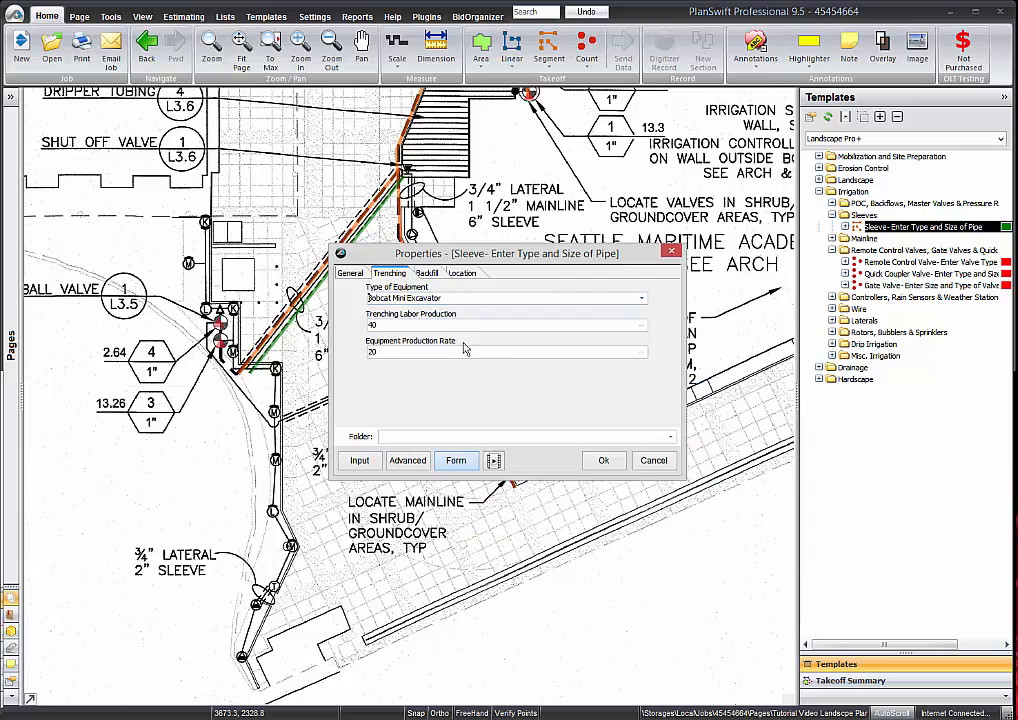
left_click(427, 274)
left_click(641, 300)
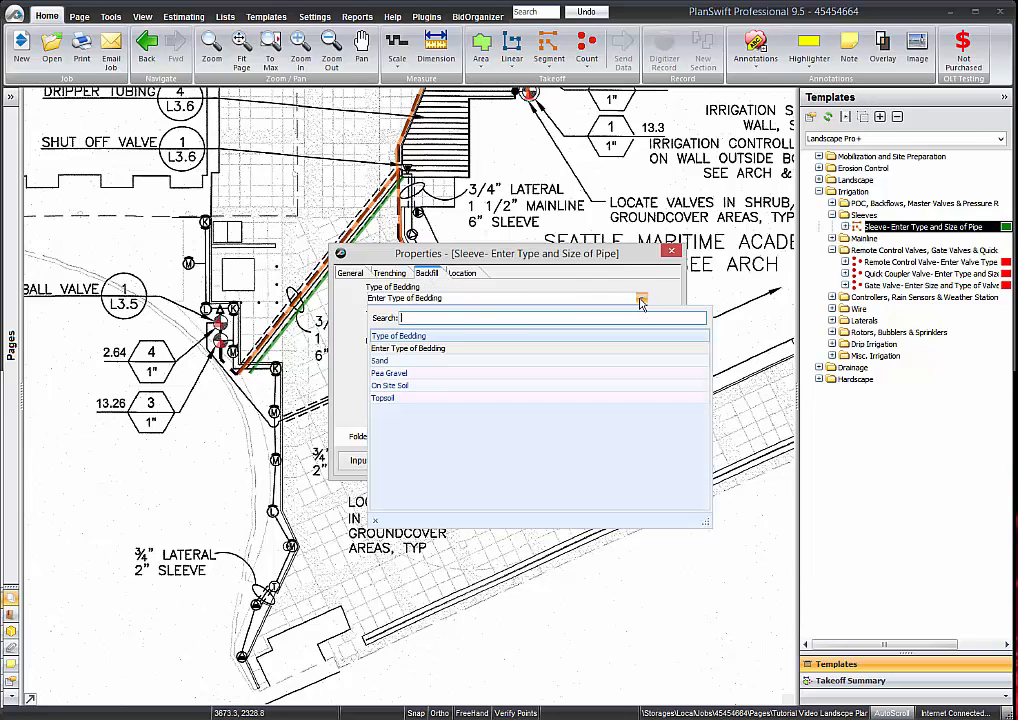
left_click(399, 361)
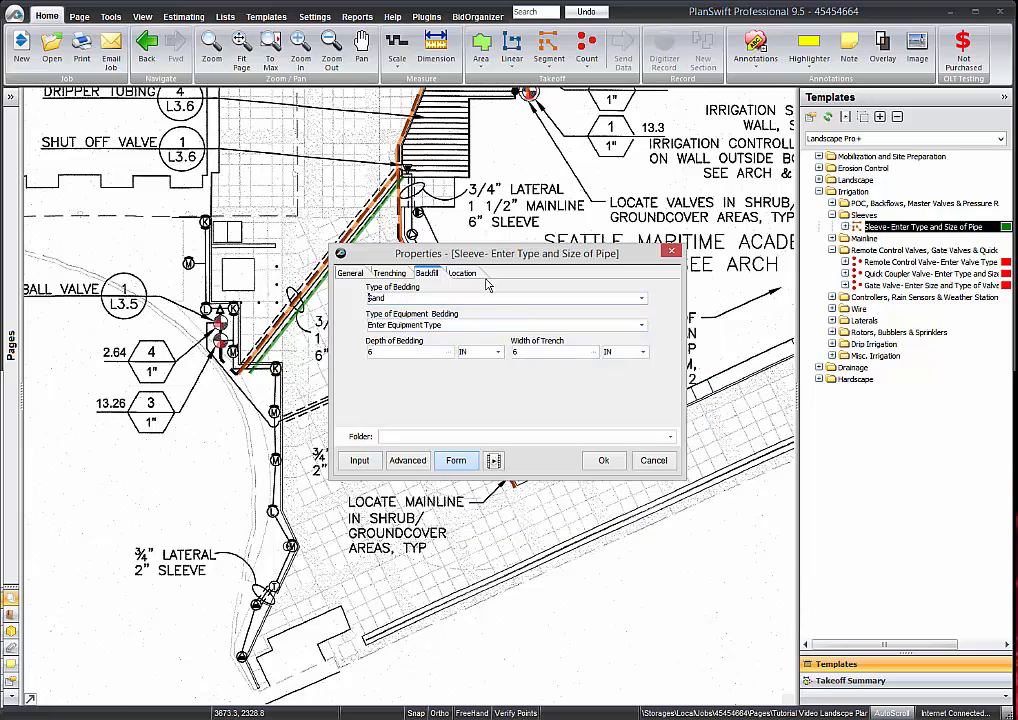
left_click(604, 461)
Trace the 2" sleeves along the 3/4" lateral from the planting edge through the plaza bubblers, about 12 ft for the last section, and stop recording
left_click(274, 420)
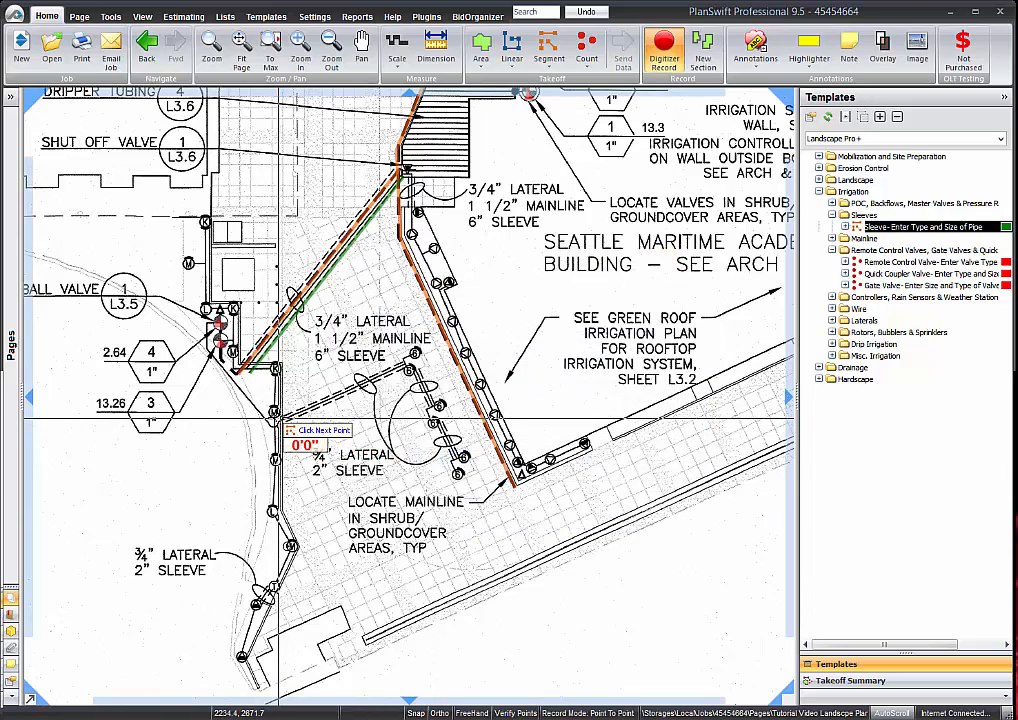
left_click(407, 370)
left_click(435, 404)
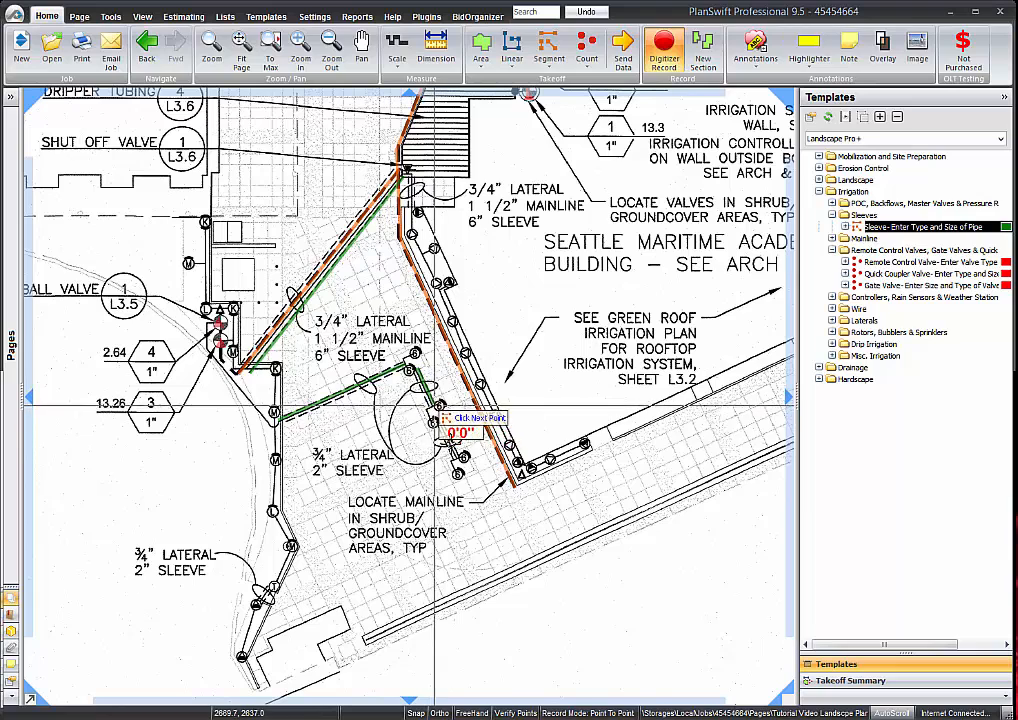
left_click(437, 420)
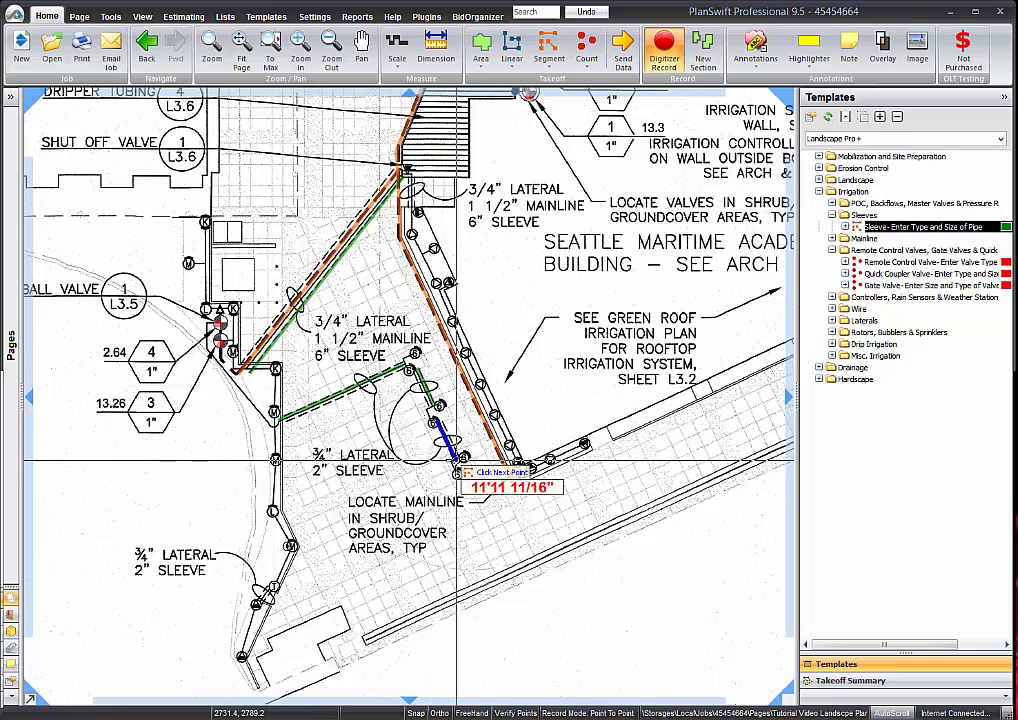
left_click(456, 460)
left_click(668, 48)
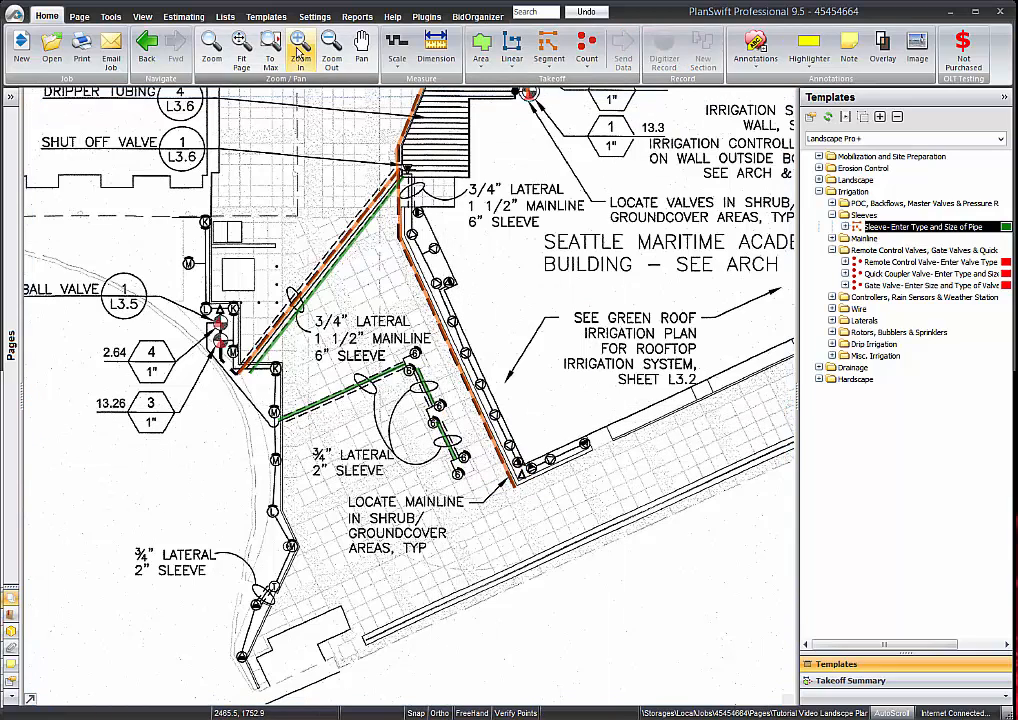
Open the properties of the Sleeve template in the Irrigation Sleeves folder of the Landscape Pro+ template library
left_click(266, 17)
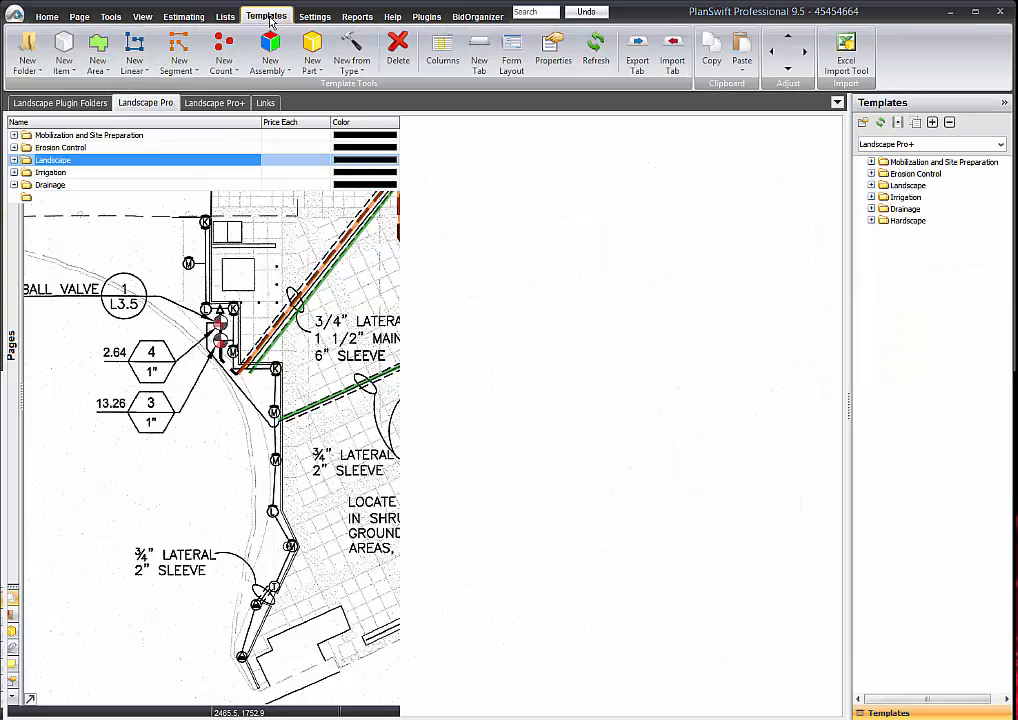
left_click(210, 103)
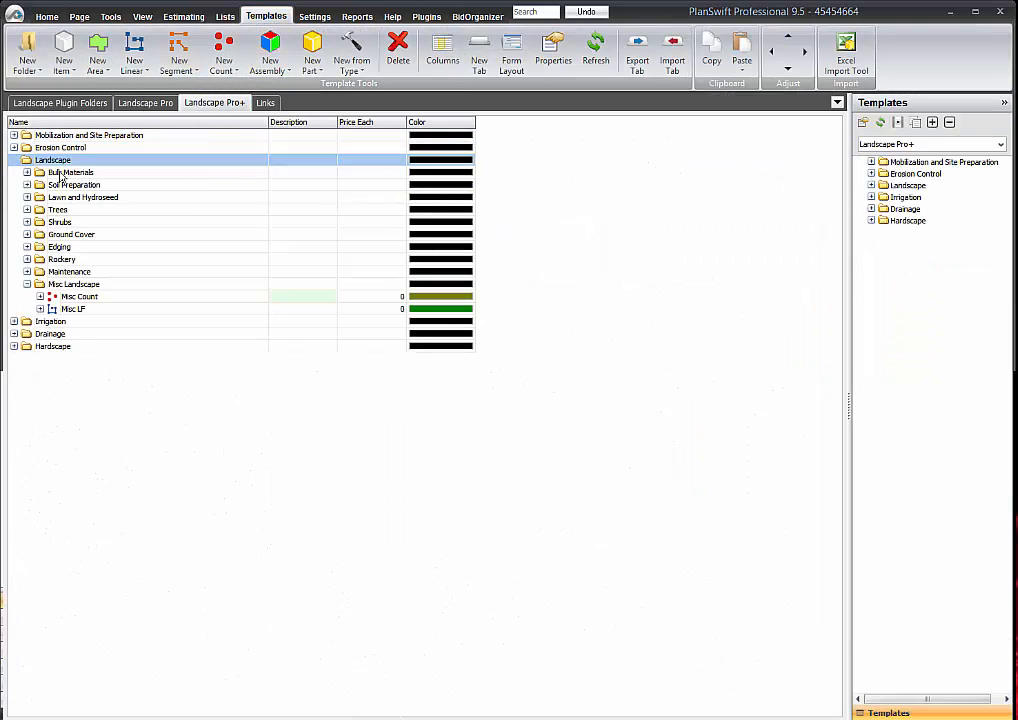
left_click(14, 161)
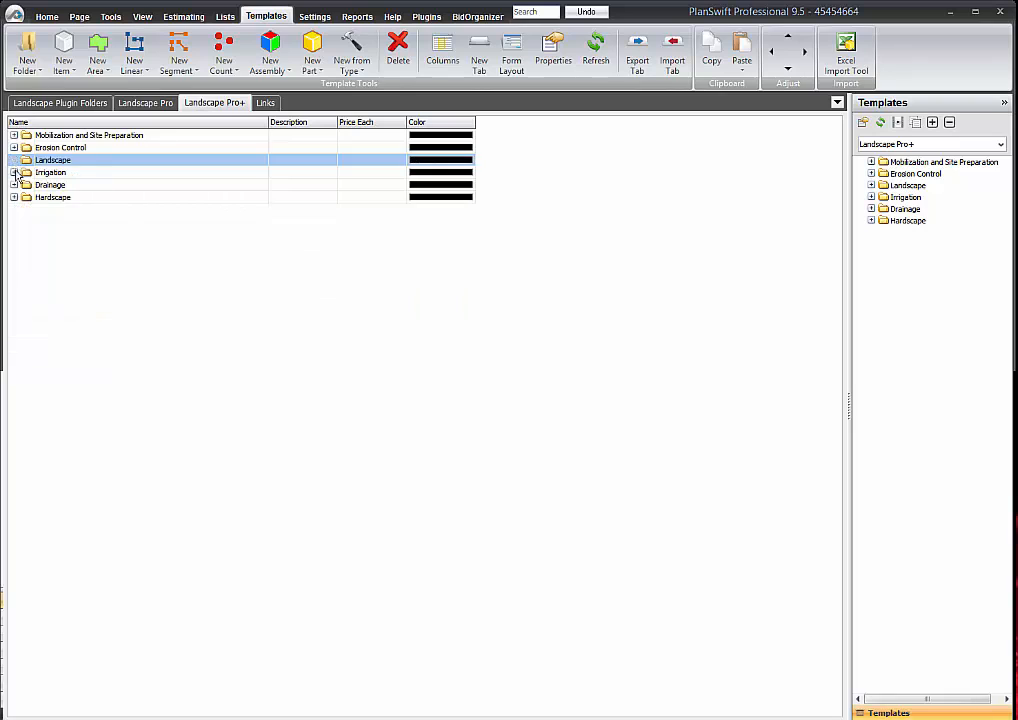
left_click(14, 172)
left_click(27, 197)
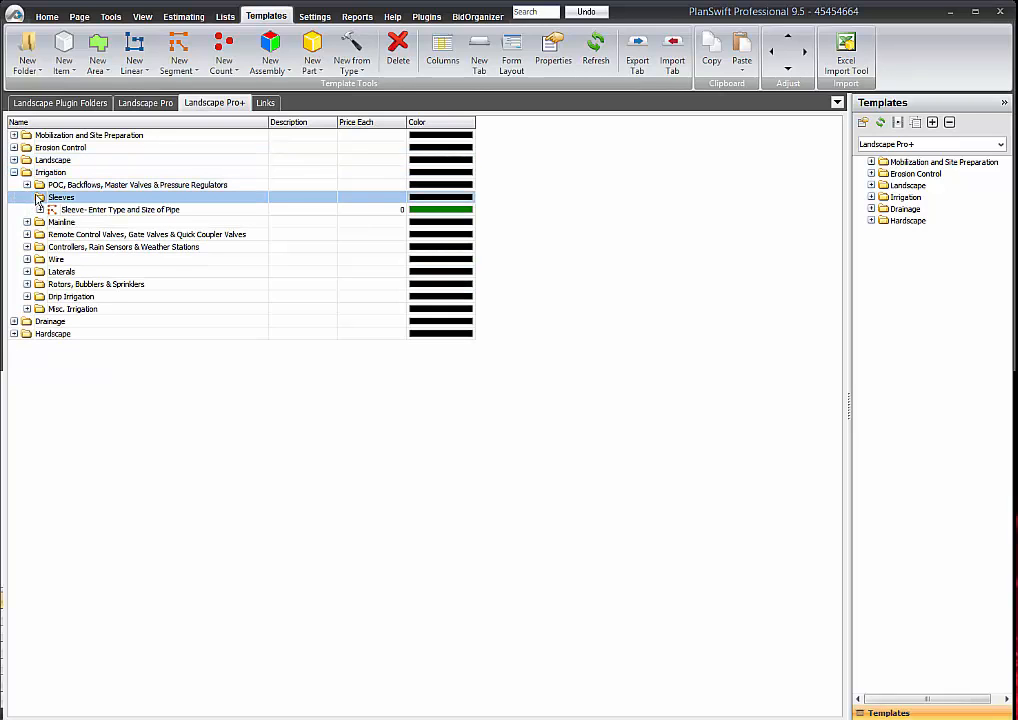
left_click(95, 210)
left_click(100, 212)
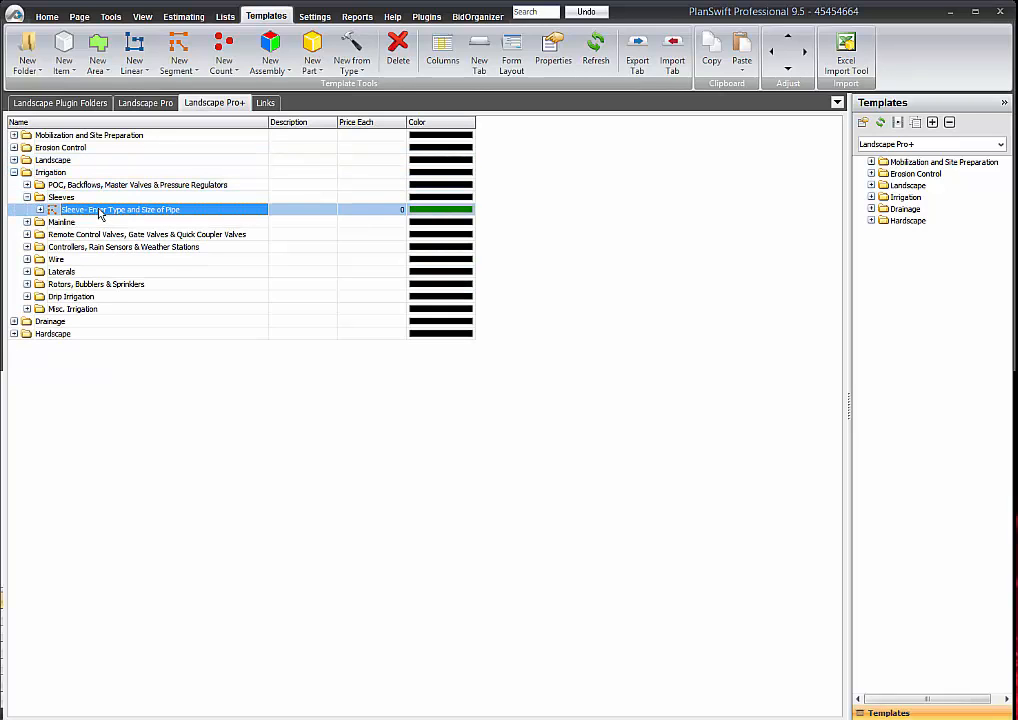
double_click(100, 213)
Set the Sleeve template's default trenching equipment to Bobcat Mini Excavator and accept the properties
left_click(398, 283)
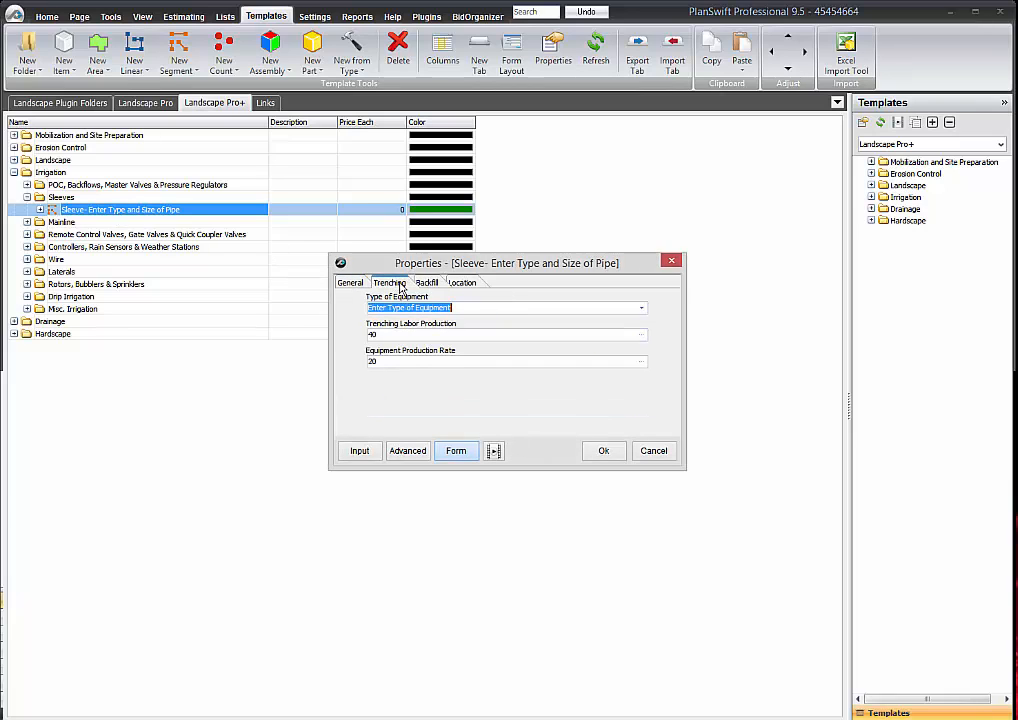
left_click(641, 309)
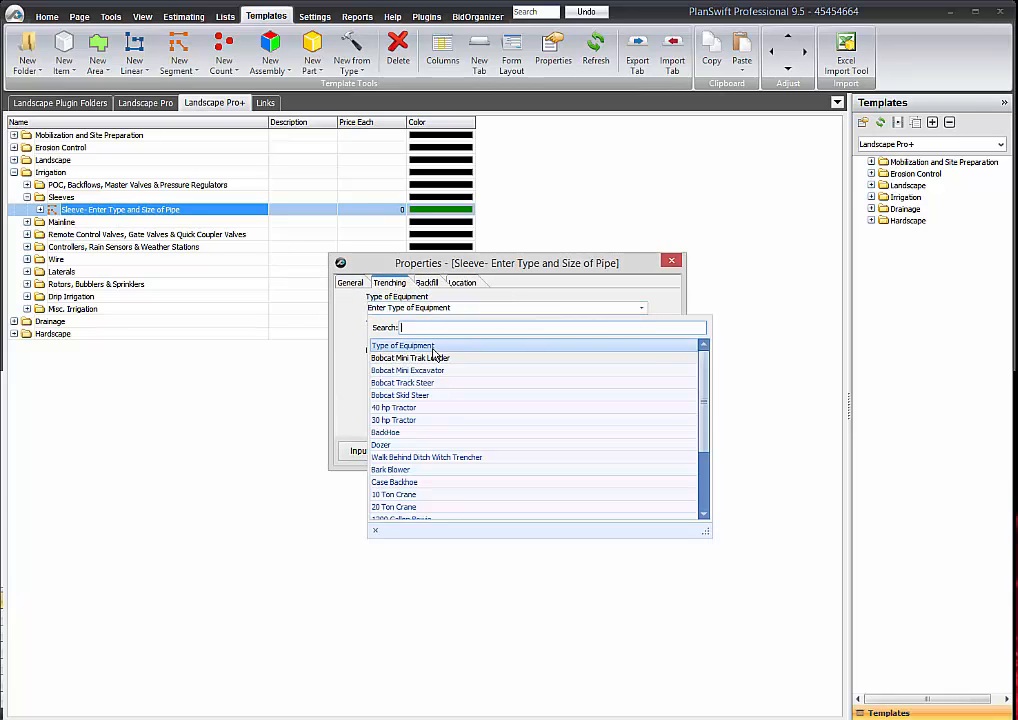
left_click(427, 371)
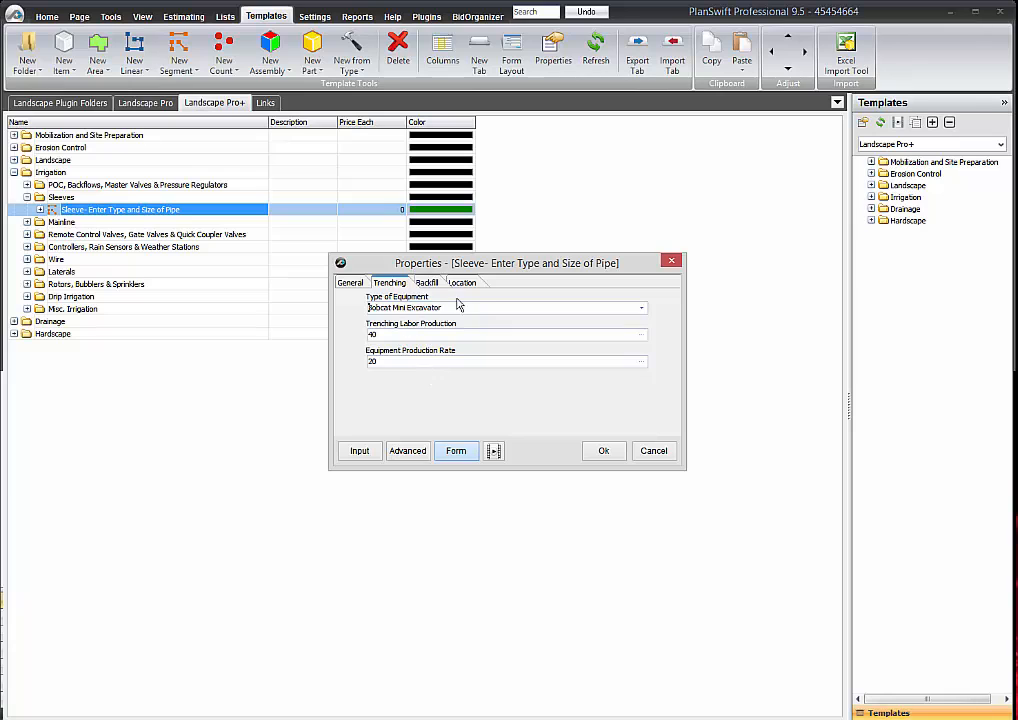
left_click(602, 451)
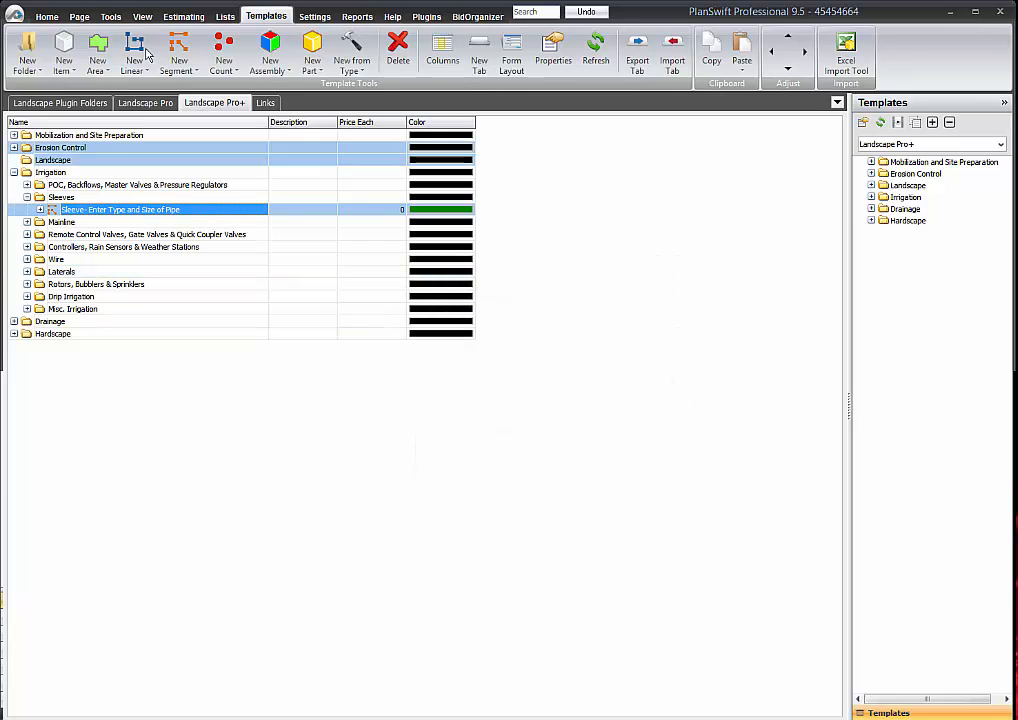
Return to the plan, check the default trenching equipment of a new Sleeve takeoff, and accept its properties
left_click(46, 17)
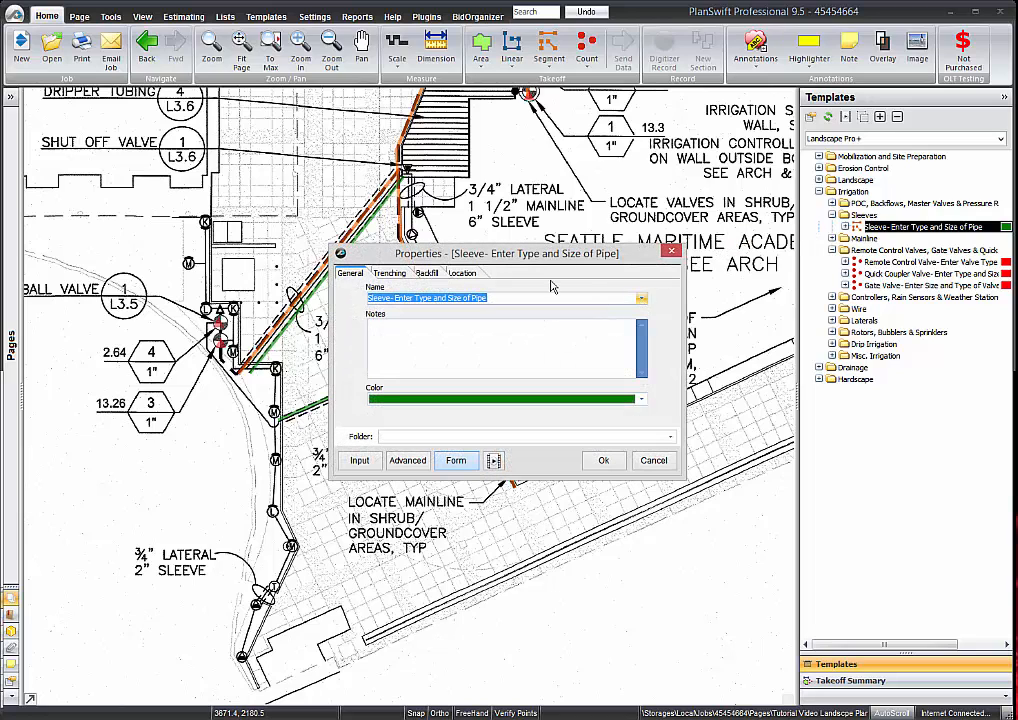
left_click(390, 274)
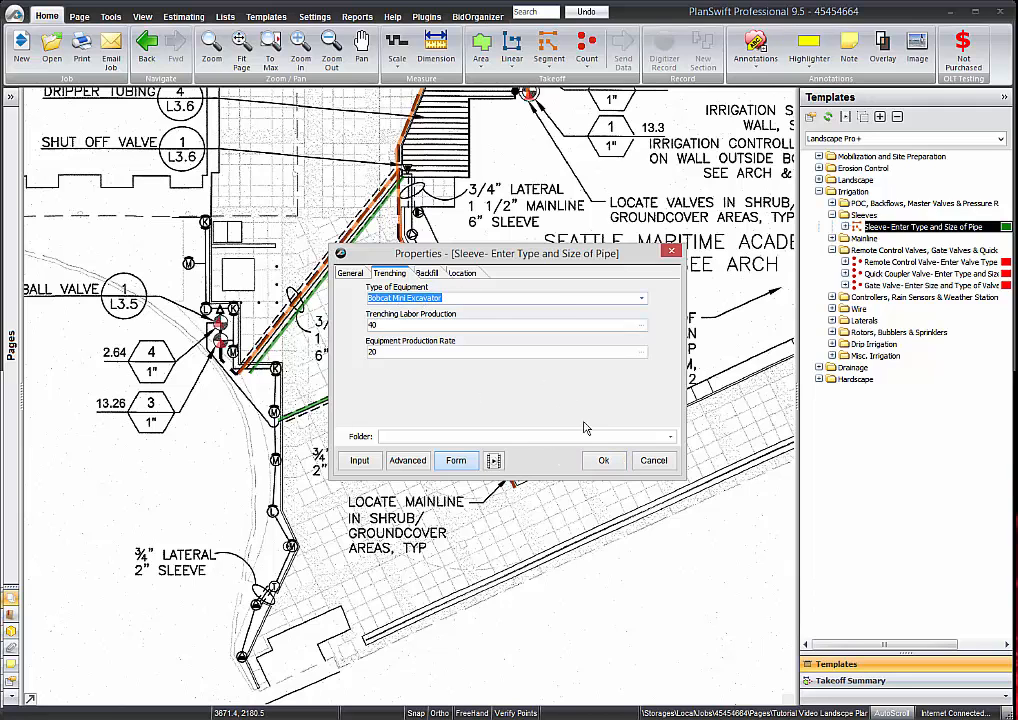
left_click(600, 462)
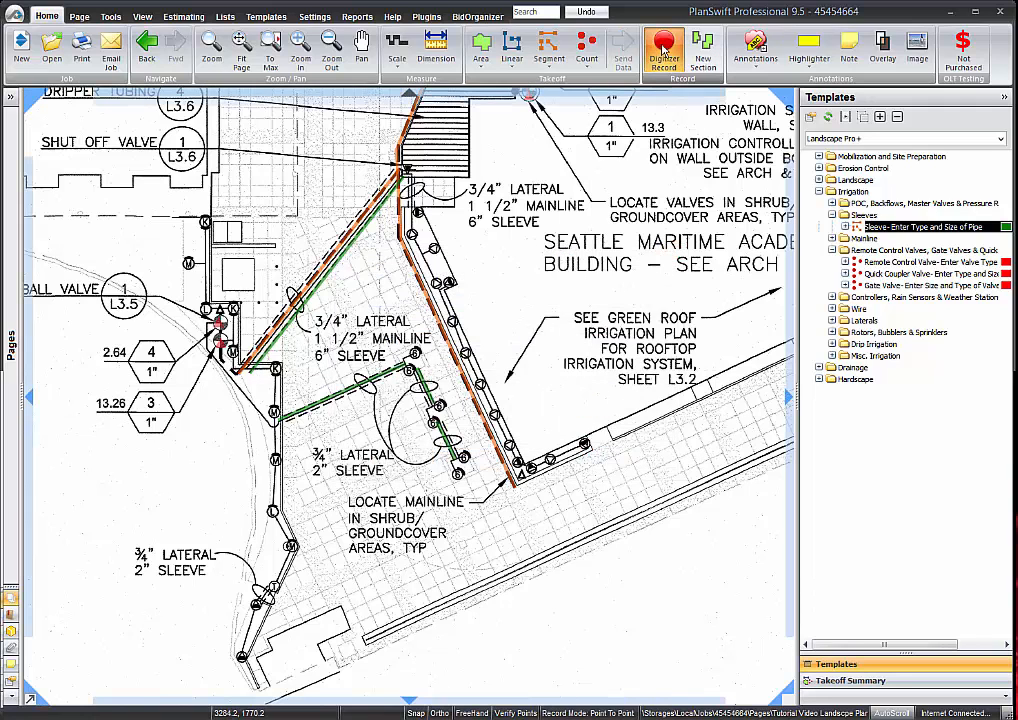
Examine the Wire and Laterals templates in the Landscape Pro+ Irrigation folder with the plan at the street matchline
scroll(548, 165, "down", 3)
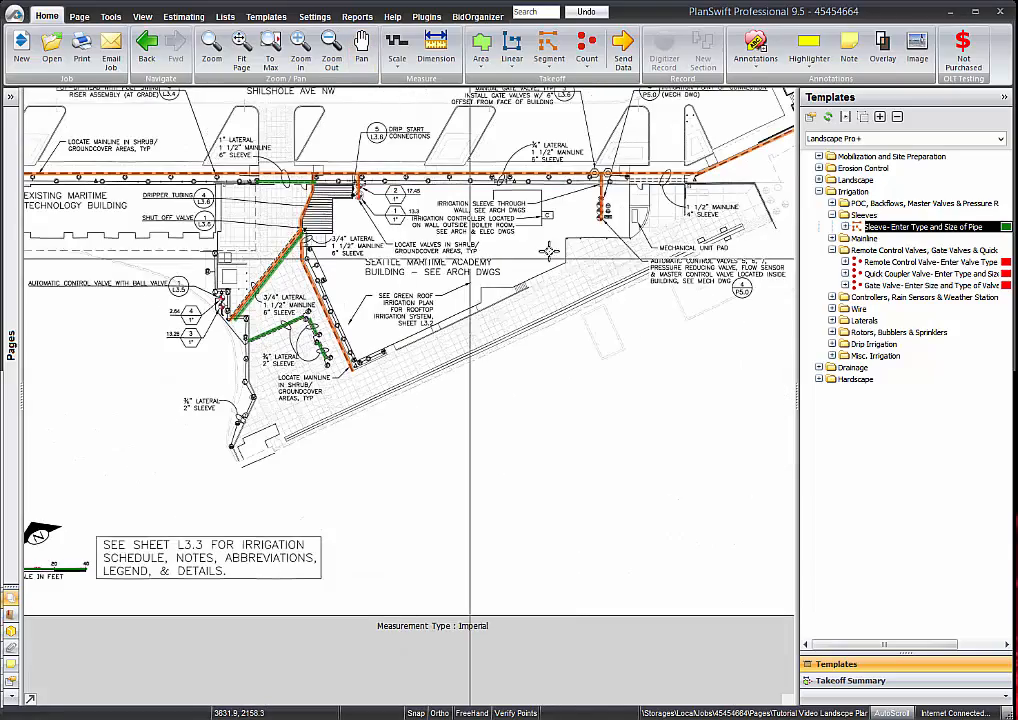
scroll(594, 220, "up", 2)
scroll(601, 221, "down", 2)
left_click_drag(262, 224, 507, 274)
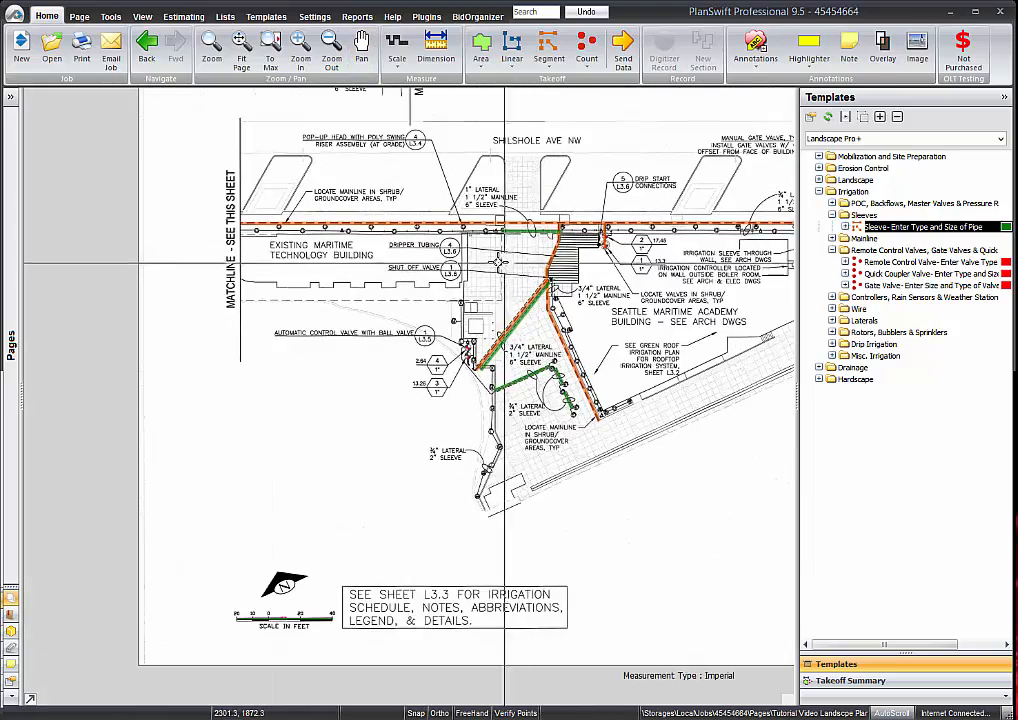
scroll(521, 259, "up", 2)
left_click_drag(92, 233, 441, 254)
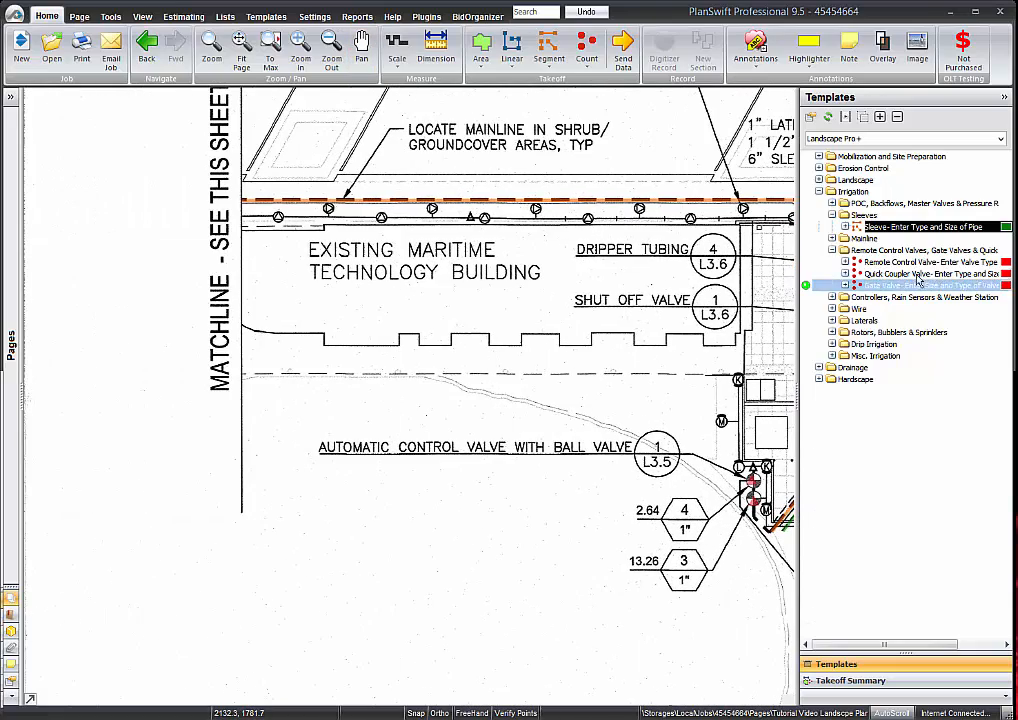
left_click(831, 215)
left_click(833, 238)
left_click(832, 262)
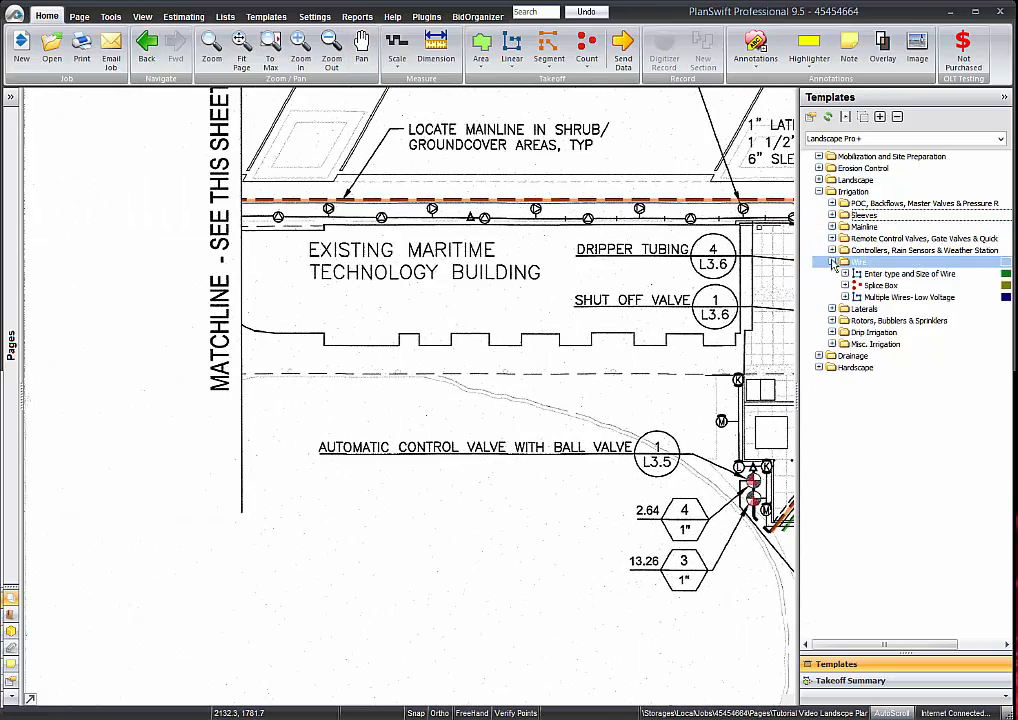
left_click(832, 262)
left_click(832, 274)
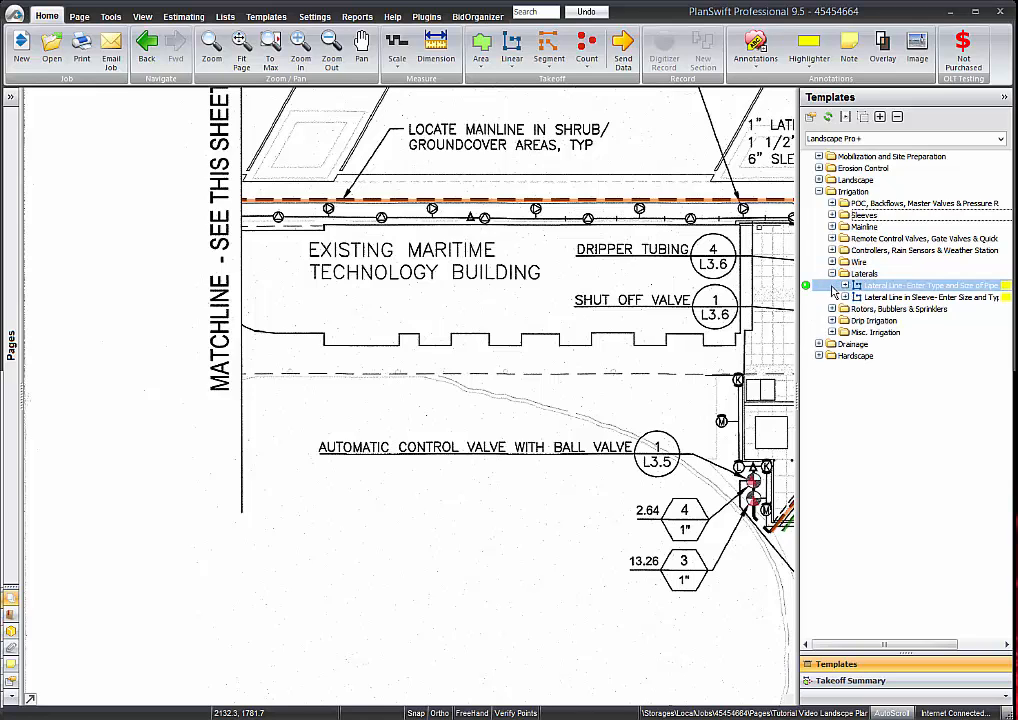
Switch the template set to Landscape Pro and expand its Irrigation Laterals folder
left_click(1001, 140)
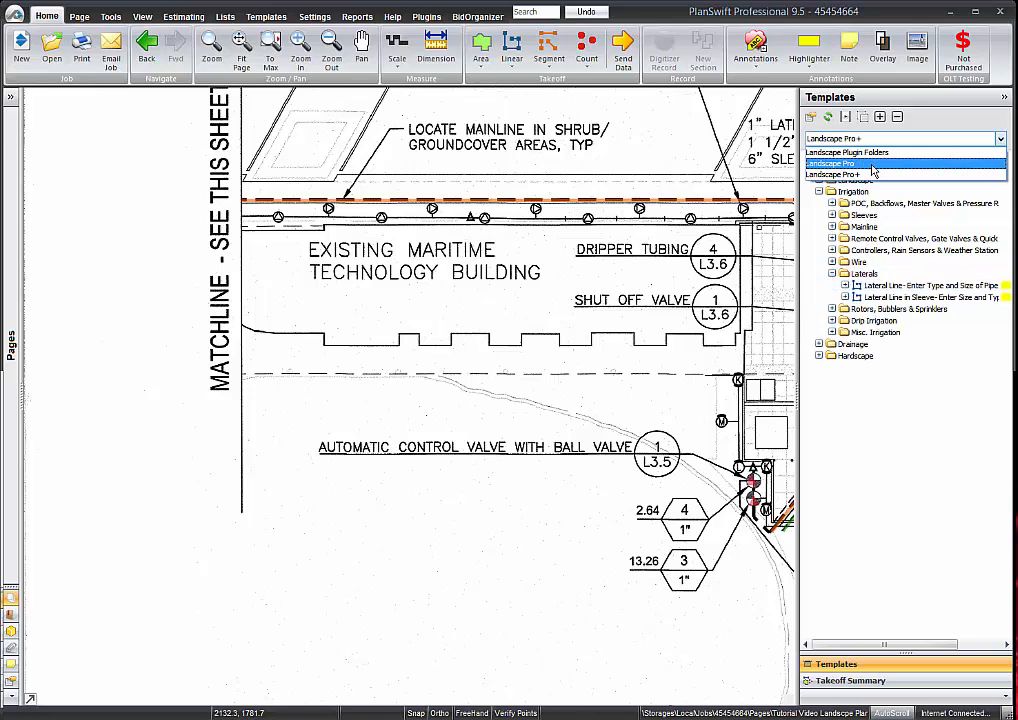
left_click(830, 162)
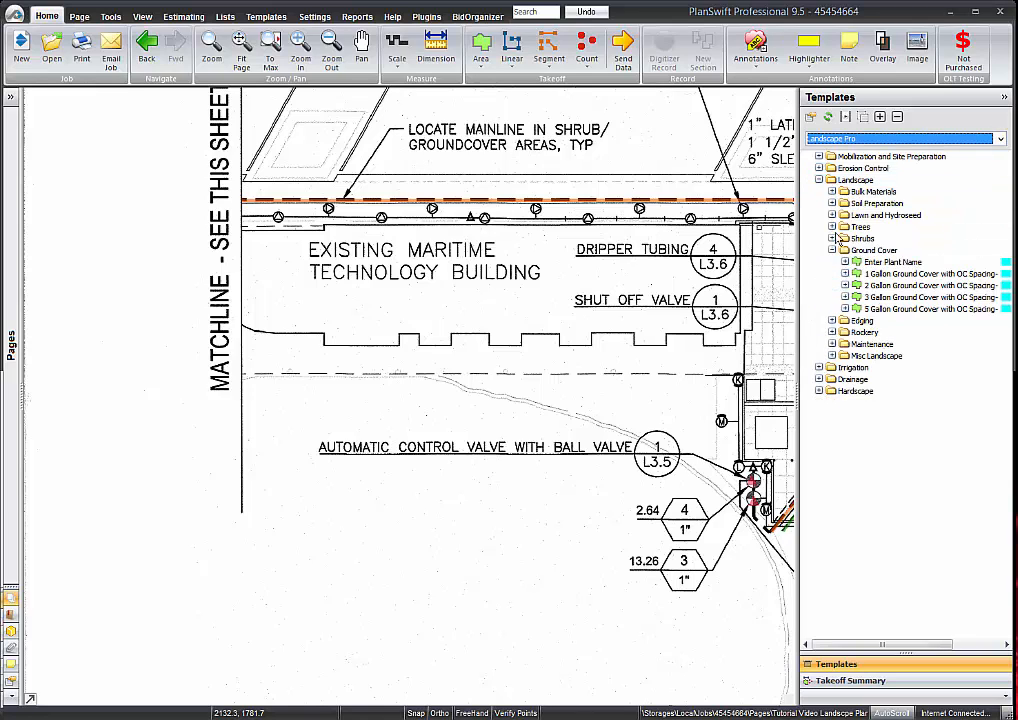
left_click(819, 181)
left_click(819, 191)
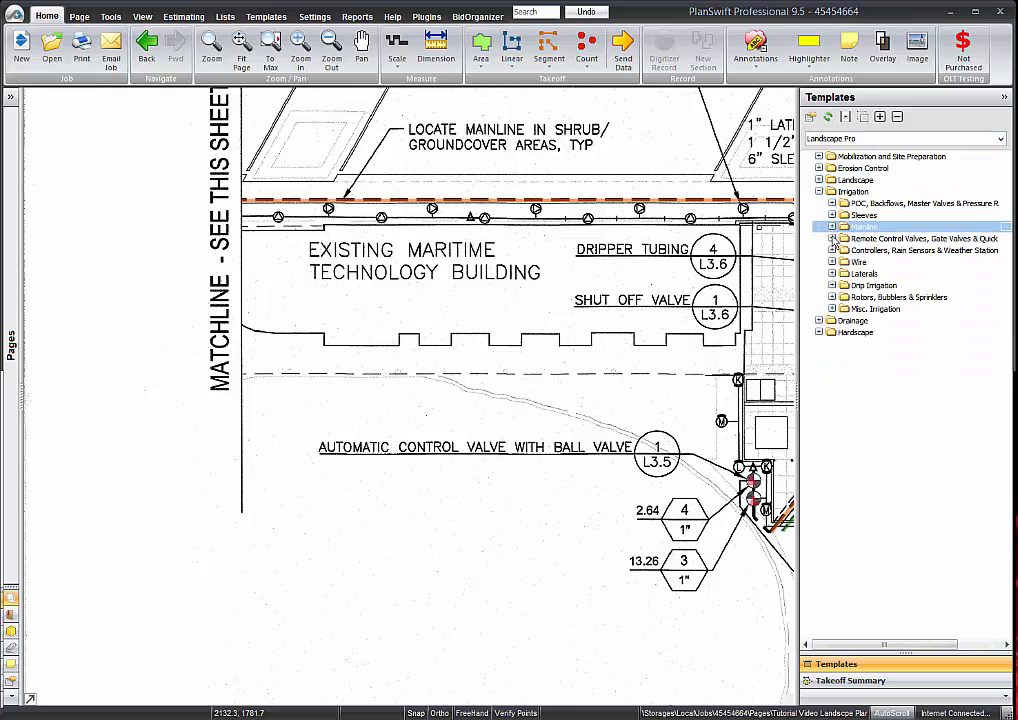
left_click(831, 273)
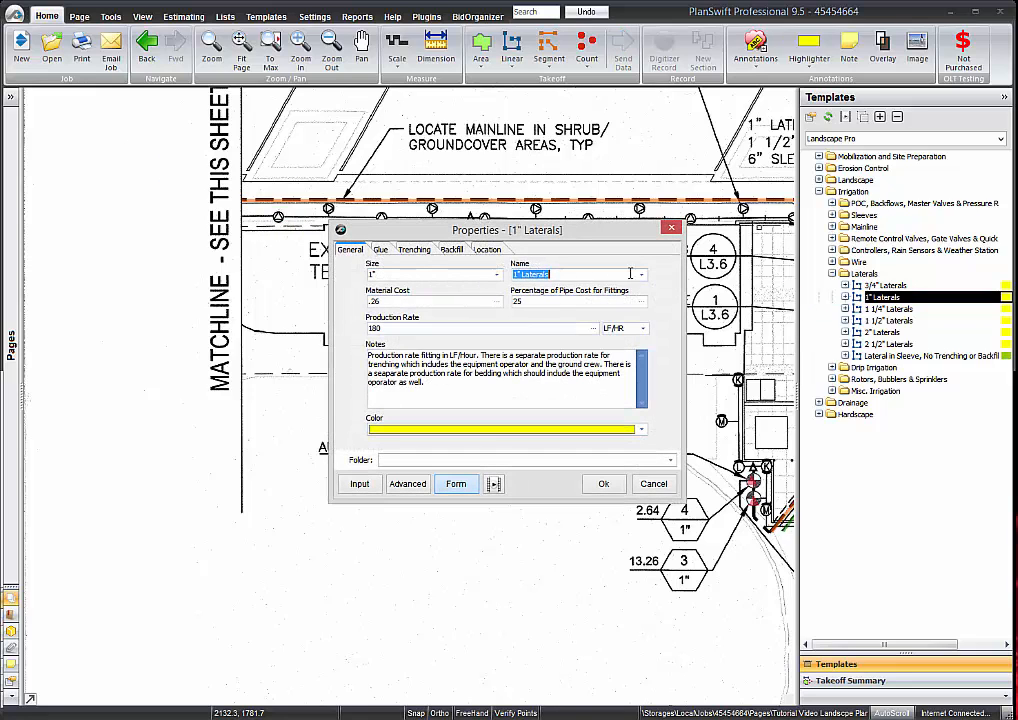
Review the name, glue and trenching properties of a new 1" Laterals takeoff and accept them
left_click(641, 274)
left_click(561, 289)
left_click(382, 250)
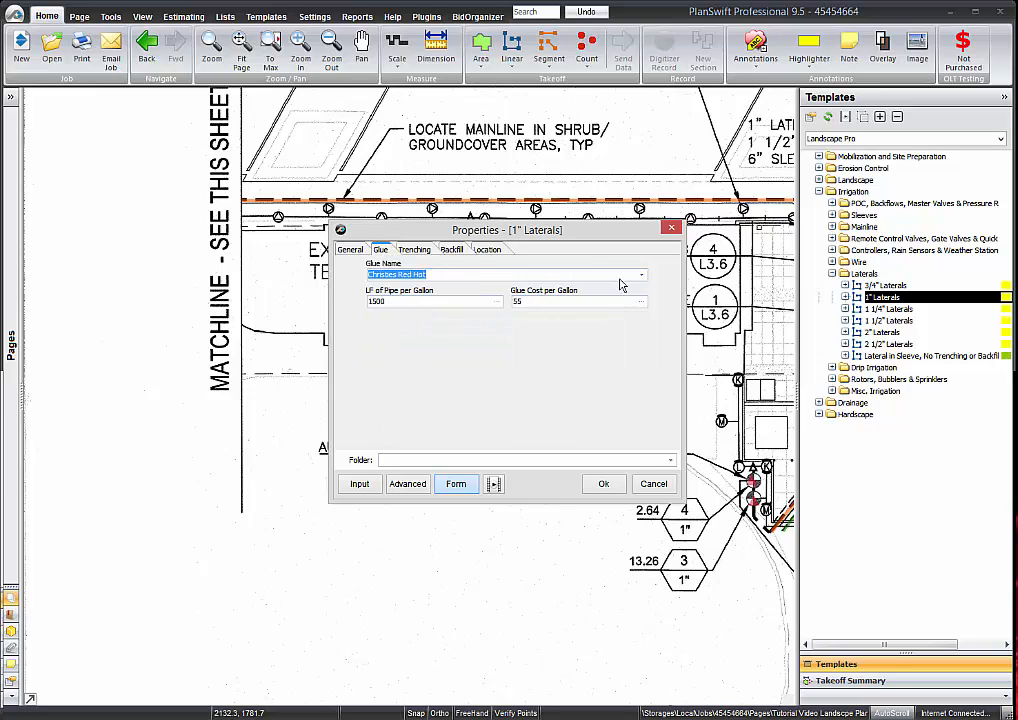
left_click(413, 250)
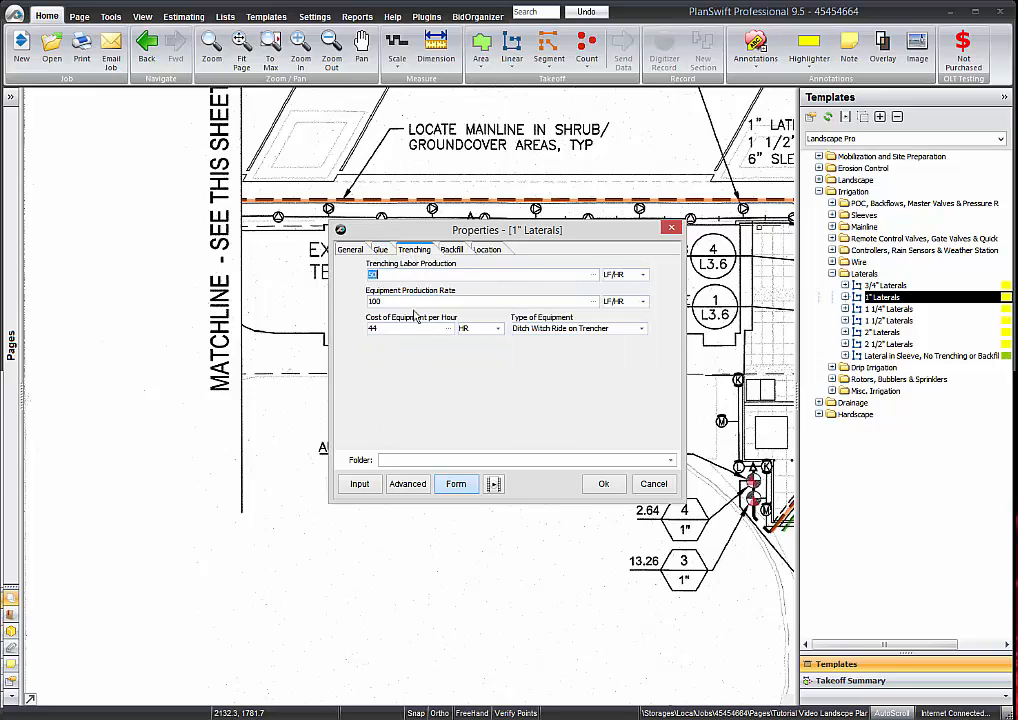
left_click(602, 486)
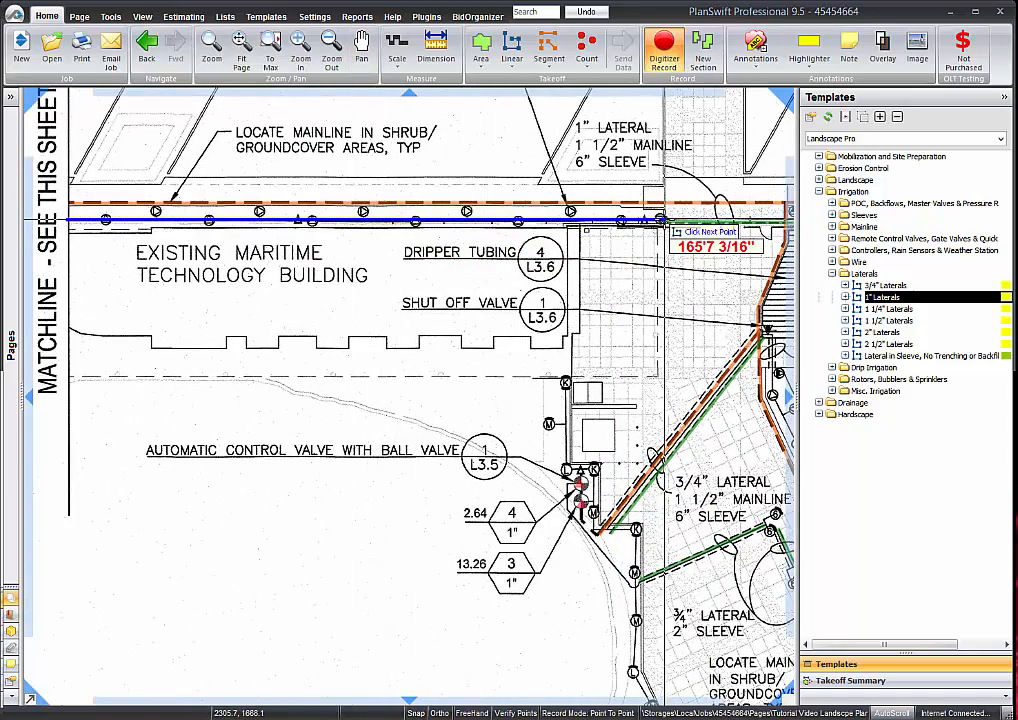
Trace the 1" lateral about 165'7" along the street from the matchline to the start of the sleeve, and stop recording
double_click(662, 220)
scroll(456, 263, "down", 2)
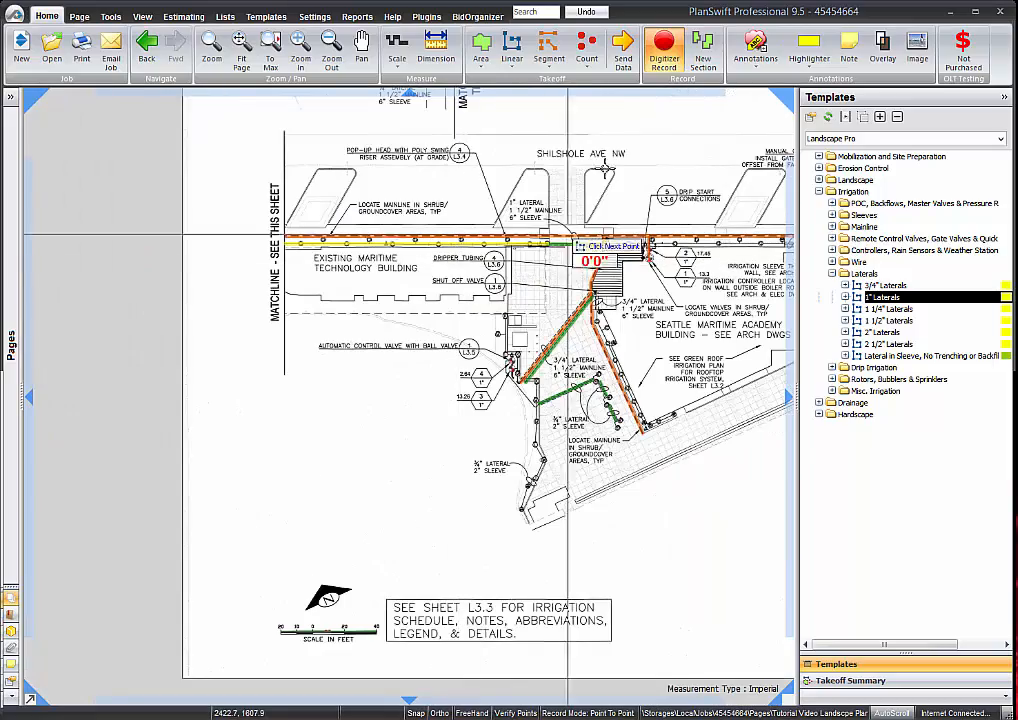
left_click(664, 52)
left_click_drag(648, 229, 515, 266)
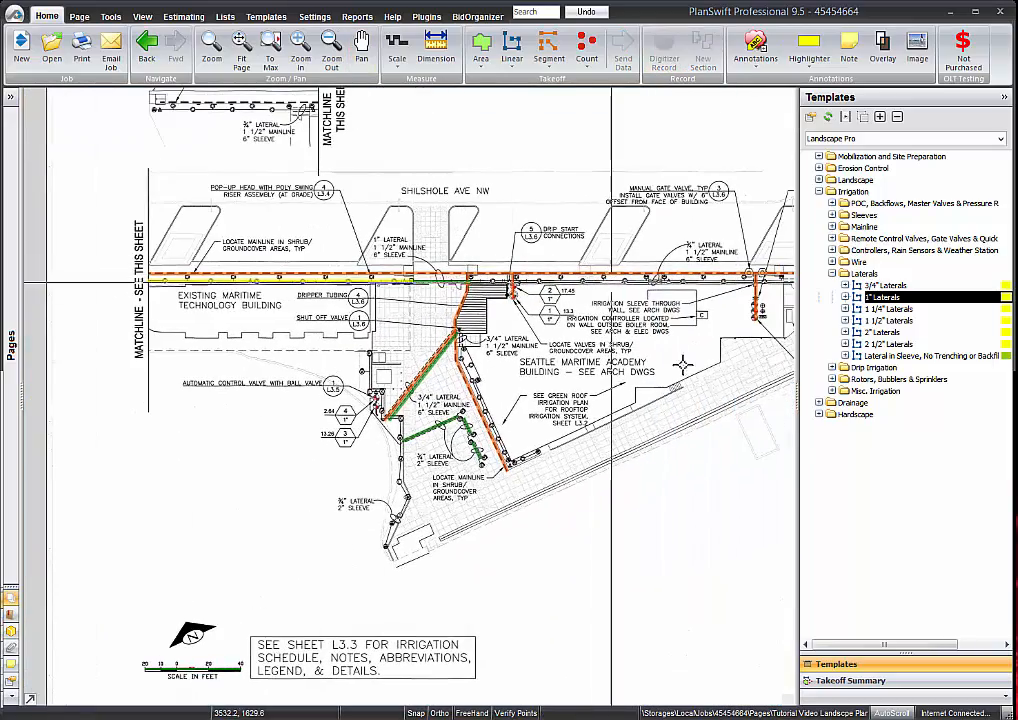
scroll(432, 440, "up", 2)
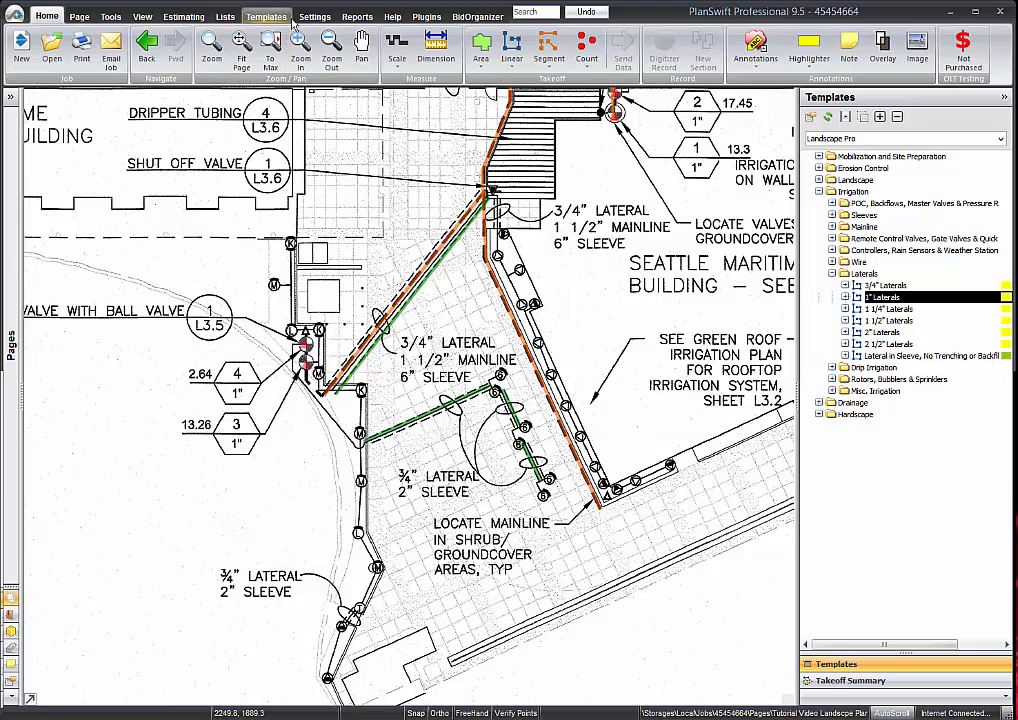
left_click_drag(608, 182, 563, 317)
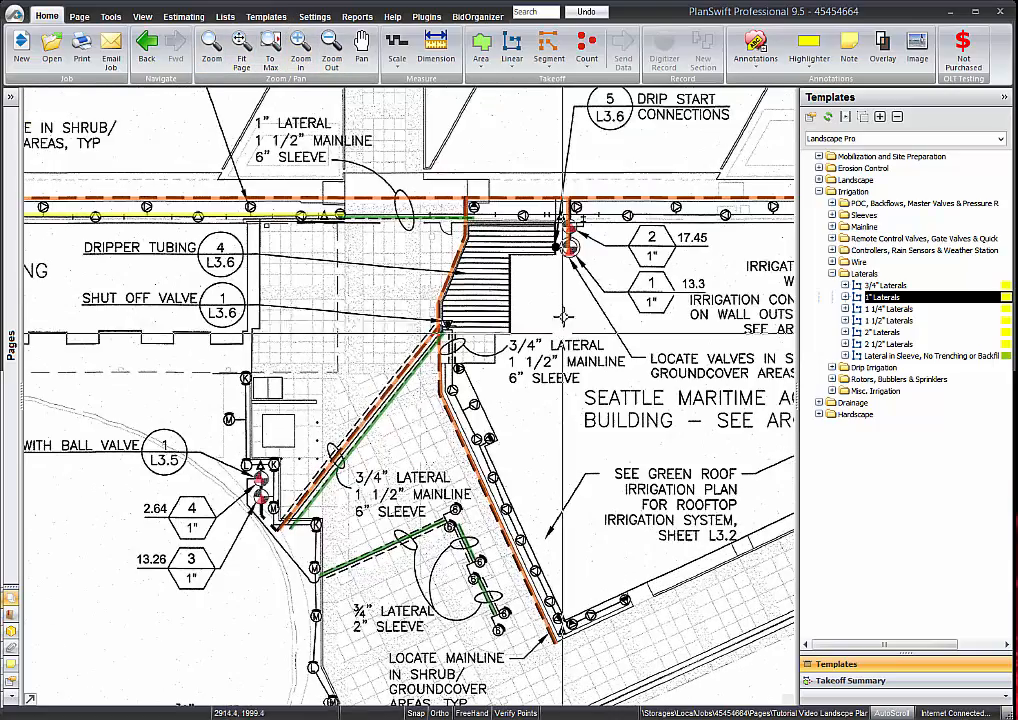
scroll(563, 317, "down", 2)
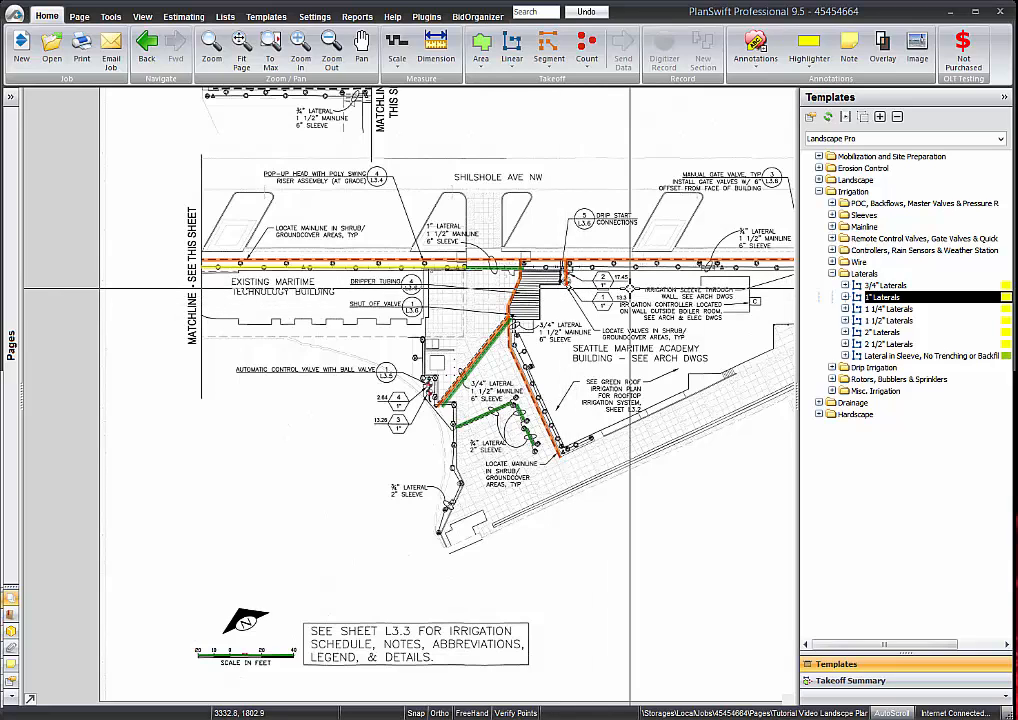